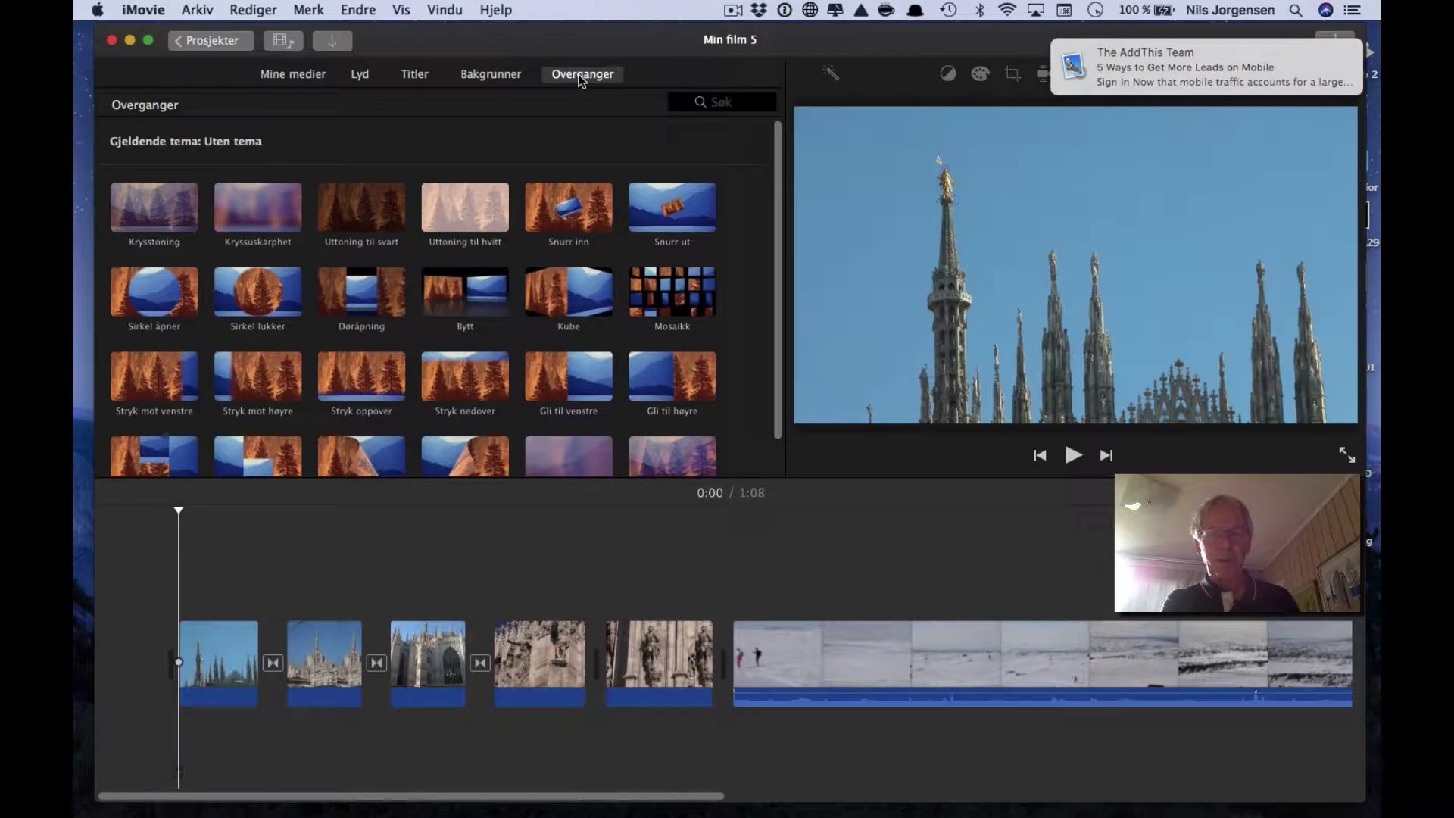
Add a Sirkel lukker transition between the fourth and fifth photos and a Bytt transition between the fifth photo and the snow video.
left_click(1353, 78)
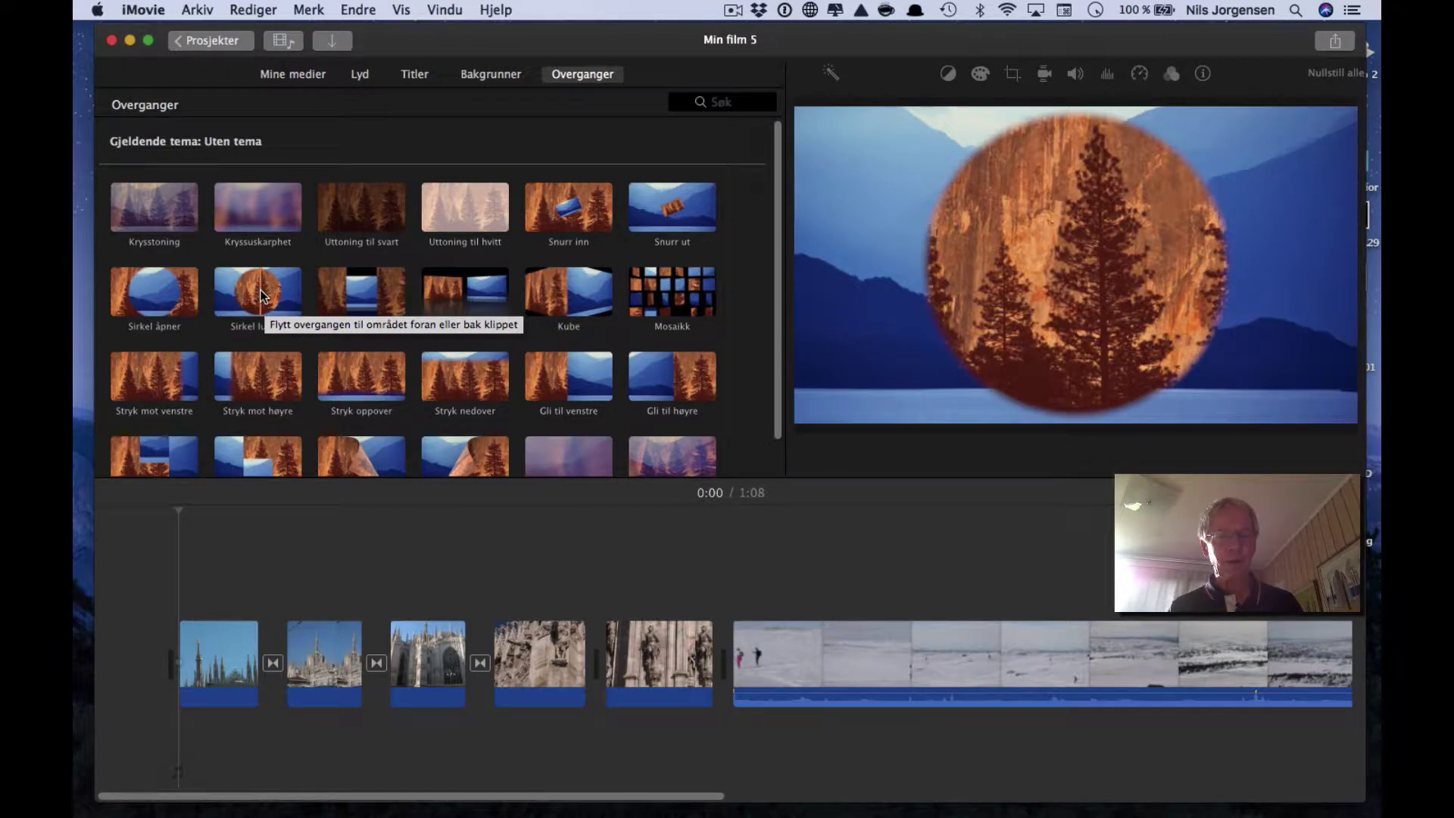
left_click_drag(260, 296, 576, 666)
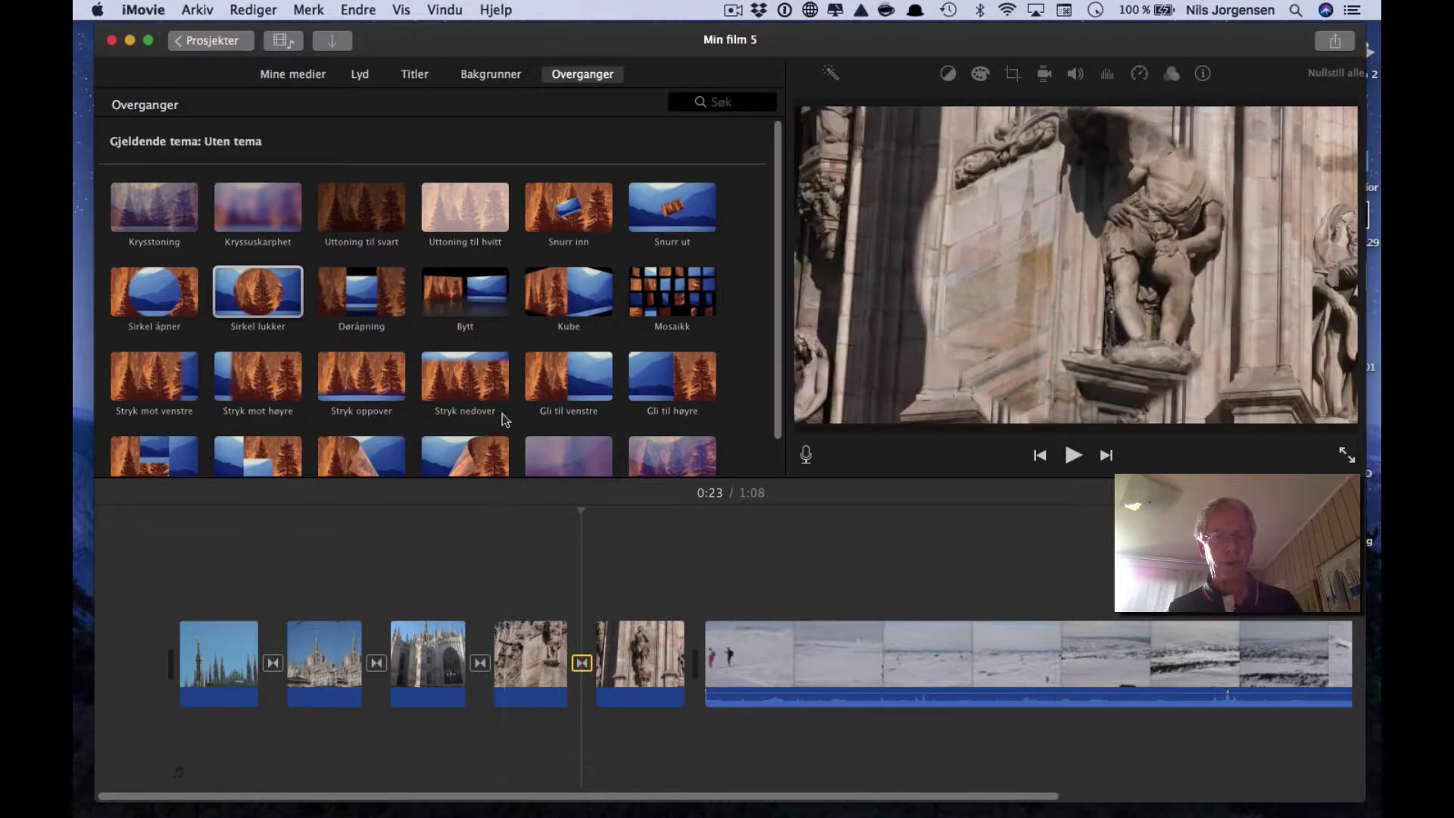
left_click_drag(457, 298, 657, 666)
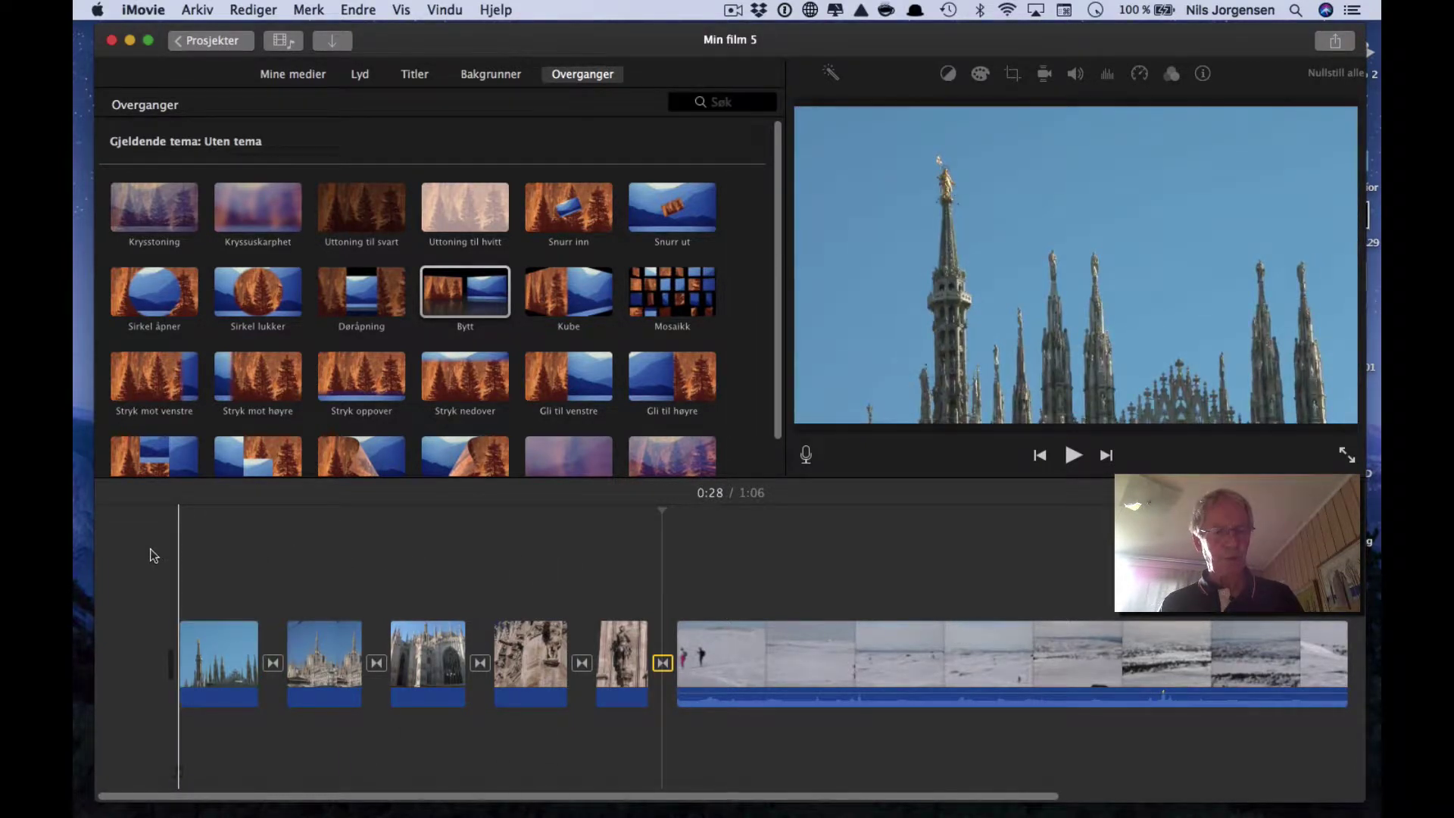
key("space")
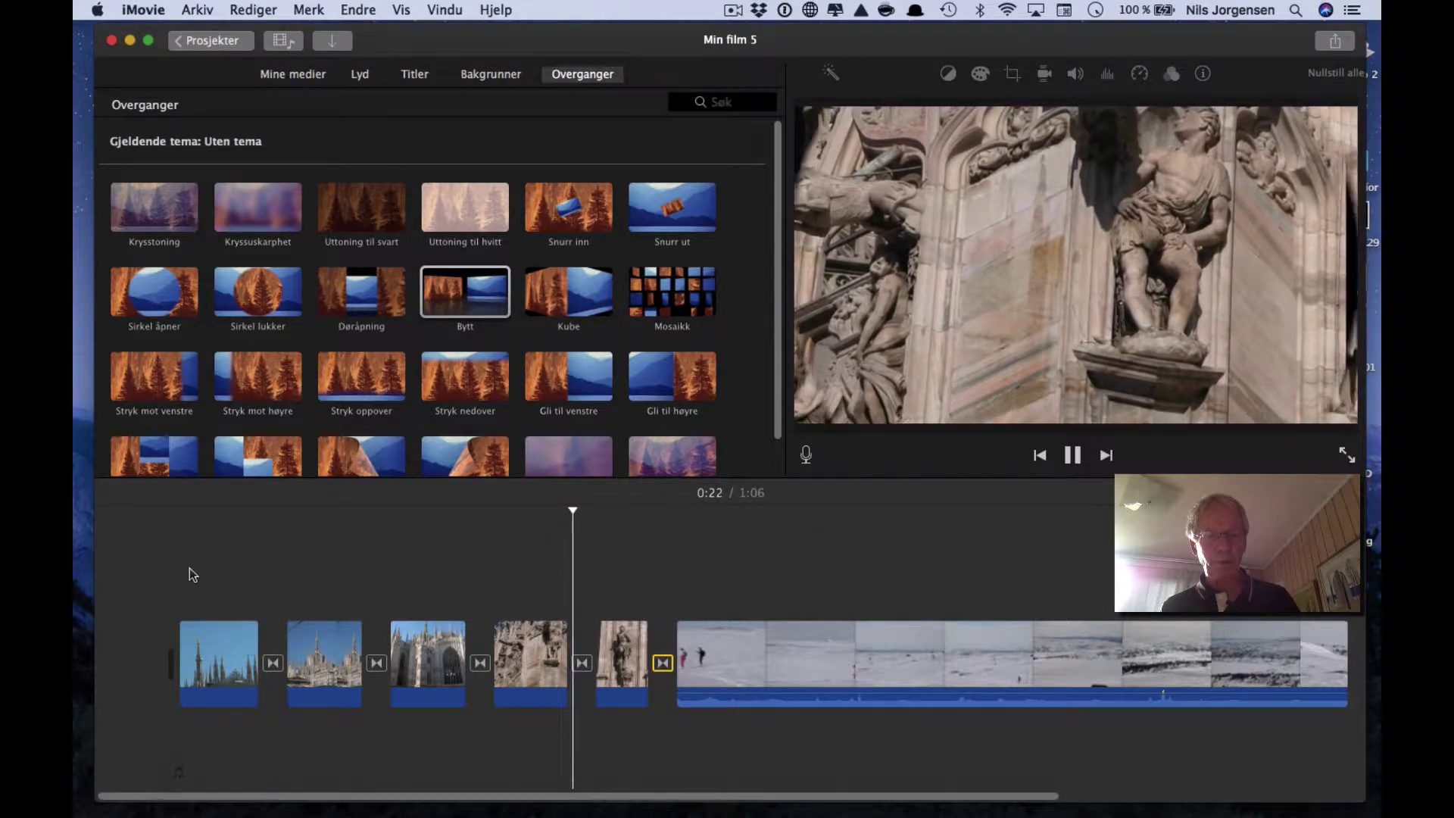
Move both the end and start frames of the second photo's Ken Burns effect lower on the cathedral and preview the clip.
left_click(324, 655)
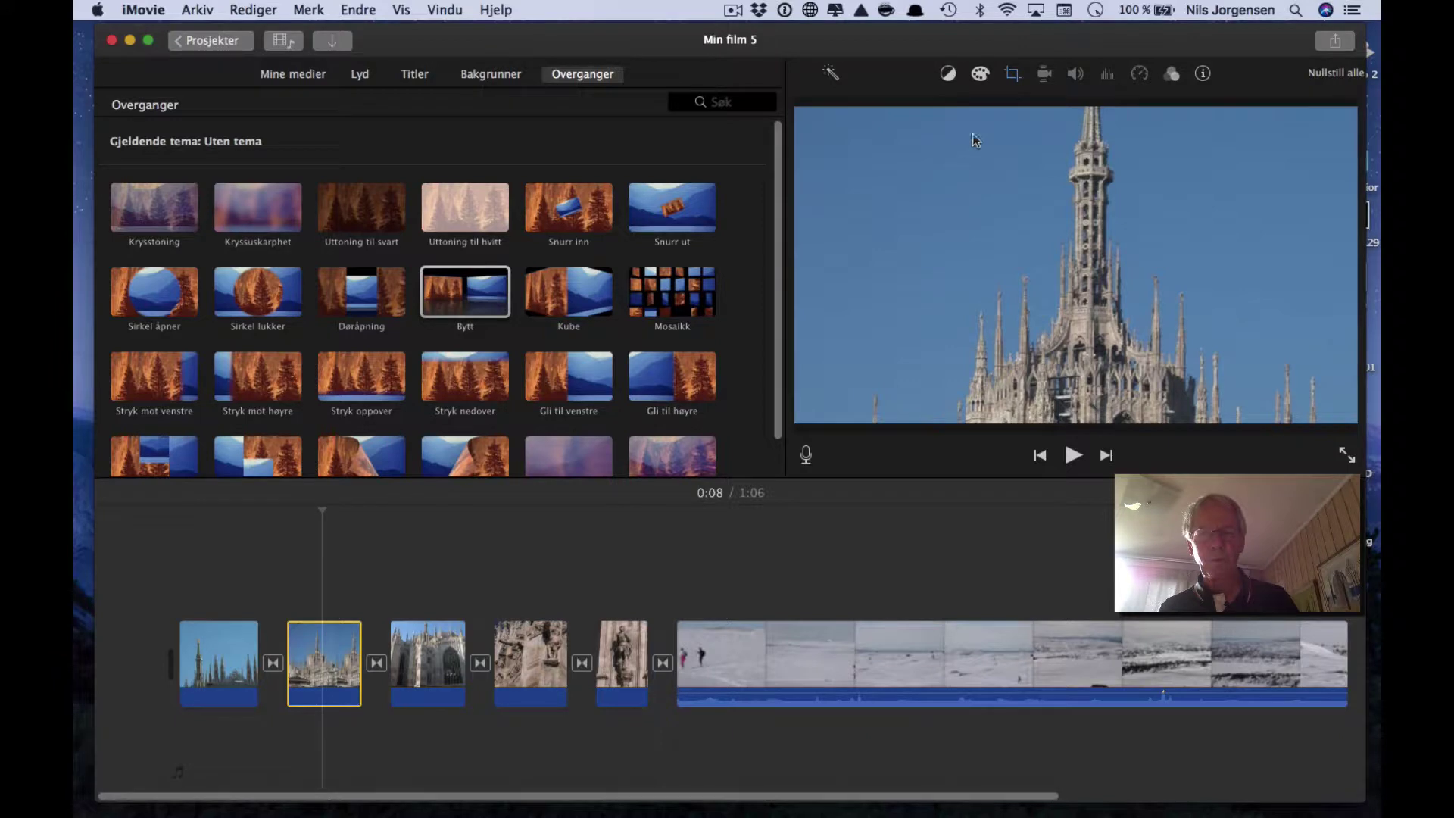
left_click(1012, 74)
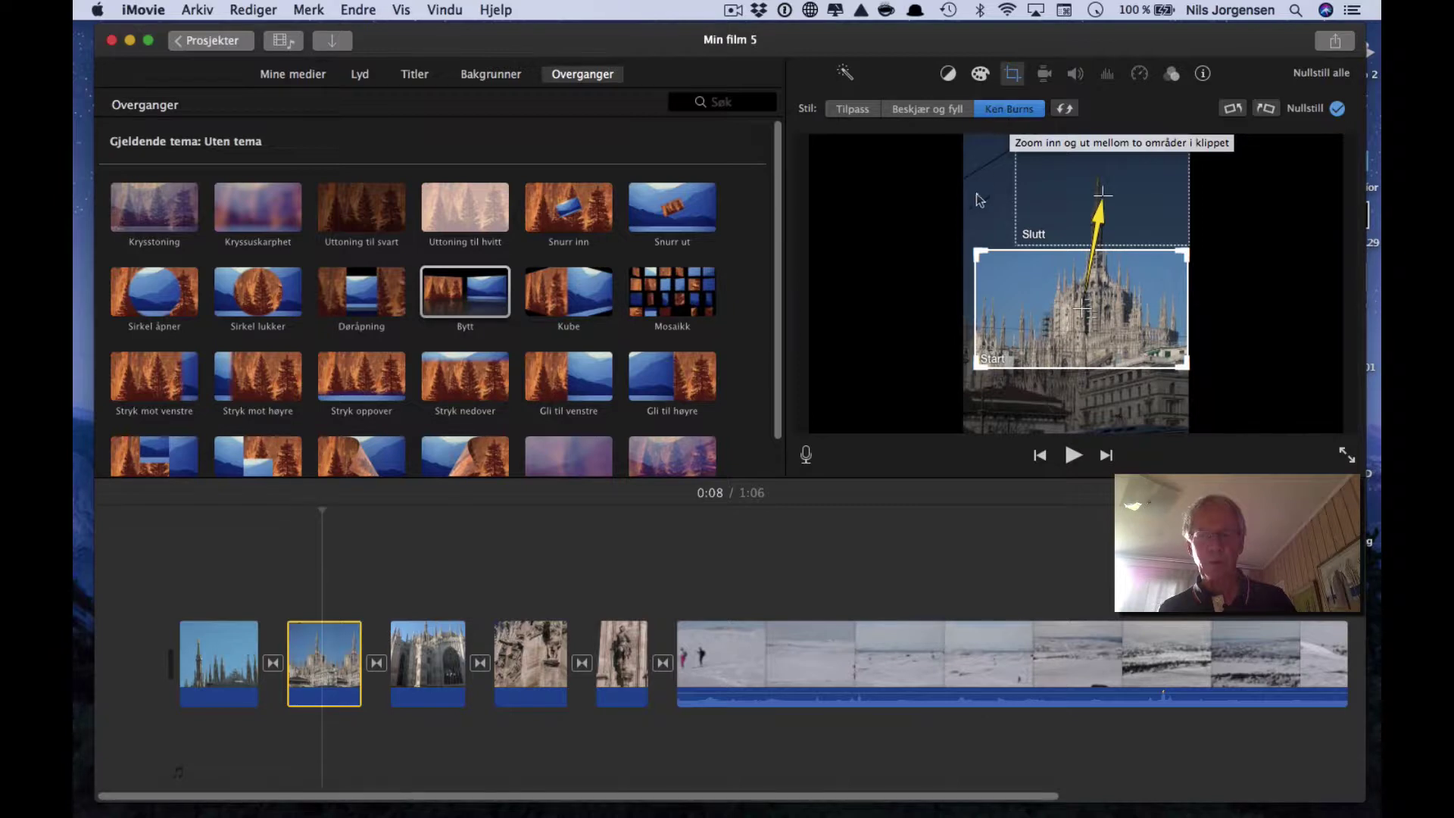
left_click(1062, 208)
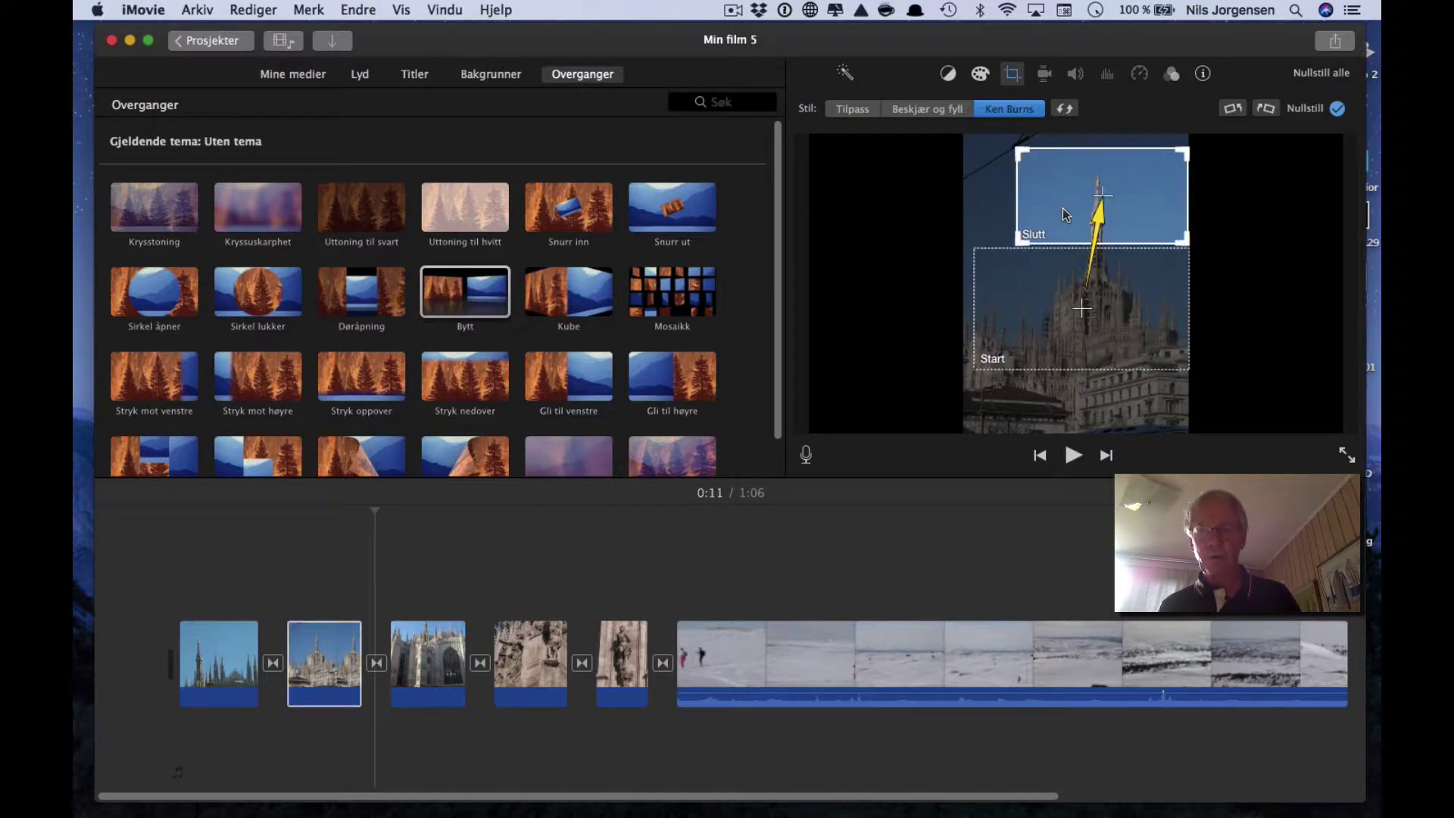
left_click_drag(1061, 208, 1056, 292)
left_click(1037, 358)
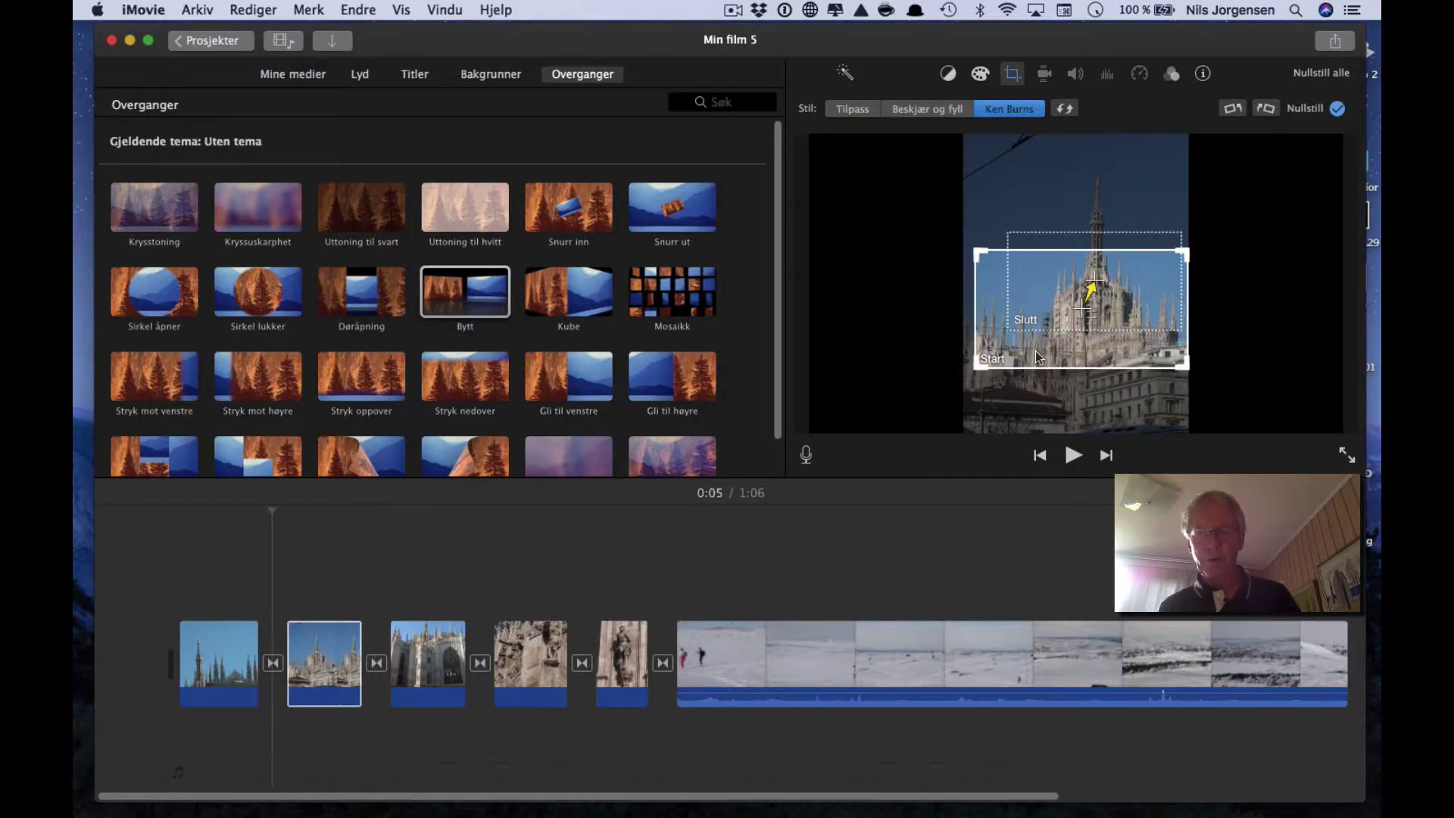
left_click_drag(1037, 357, 1038, 403)
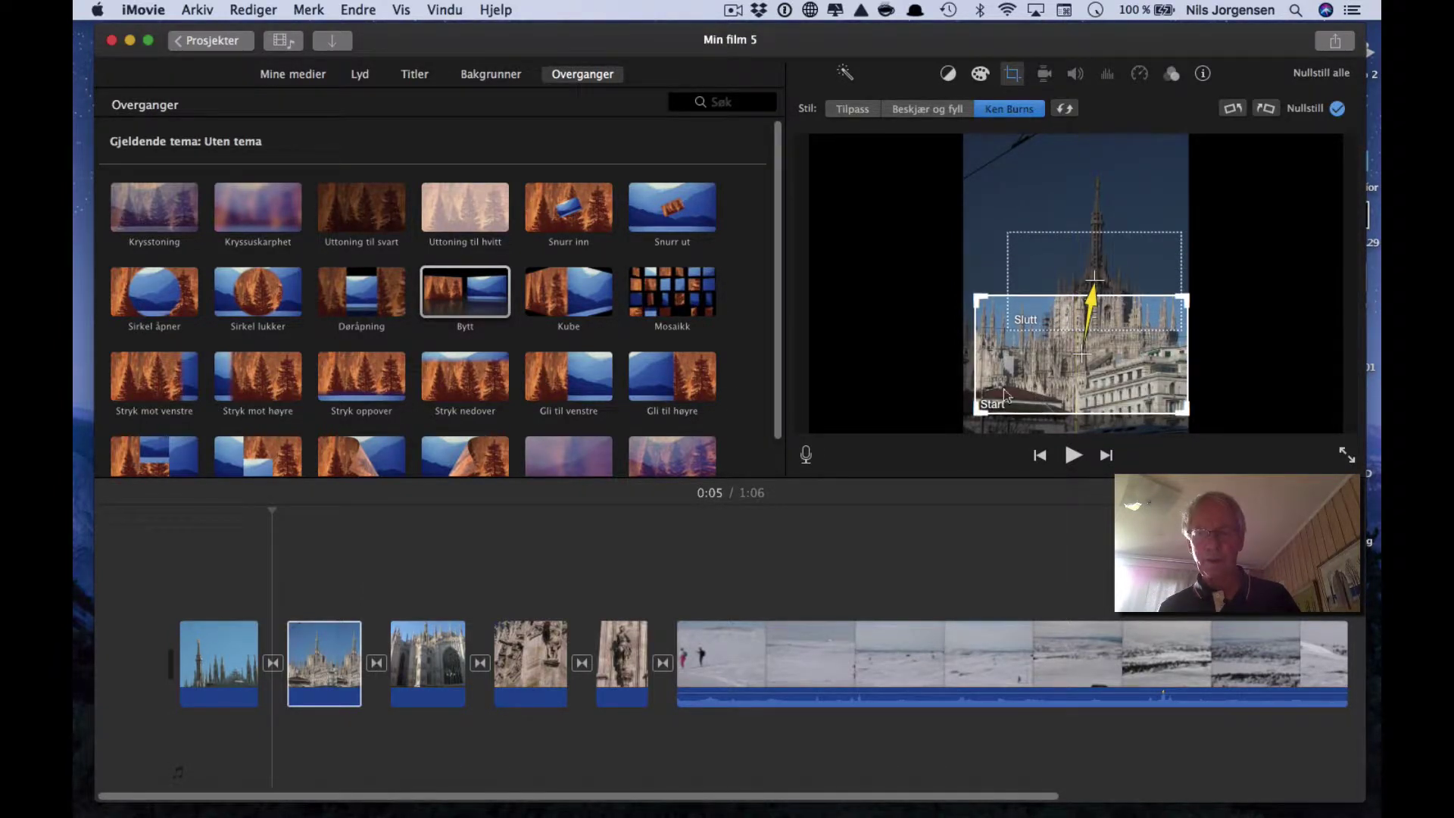
left_click(278, 628)
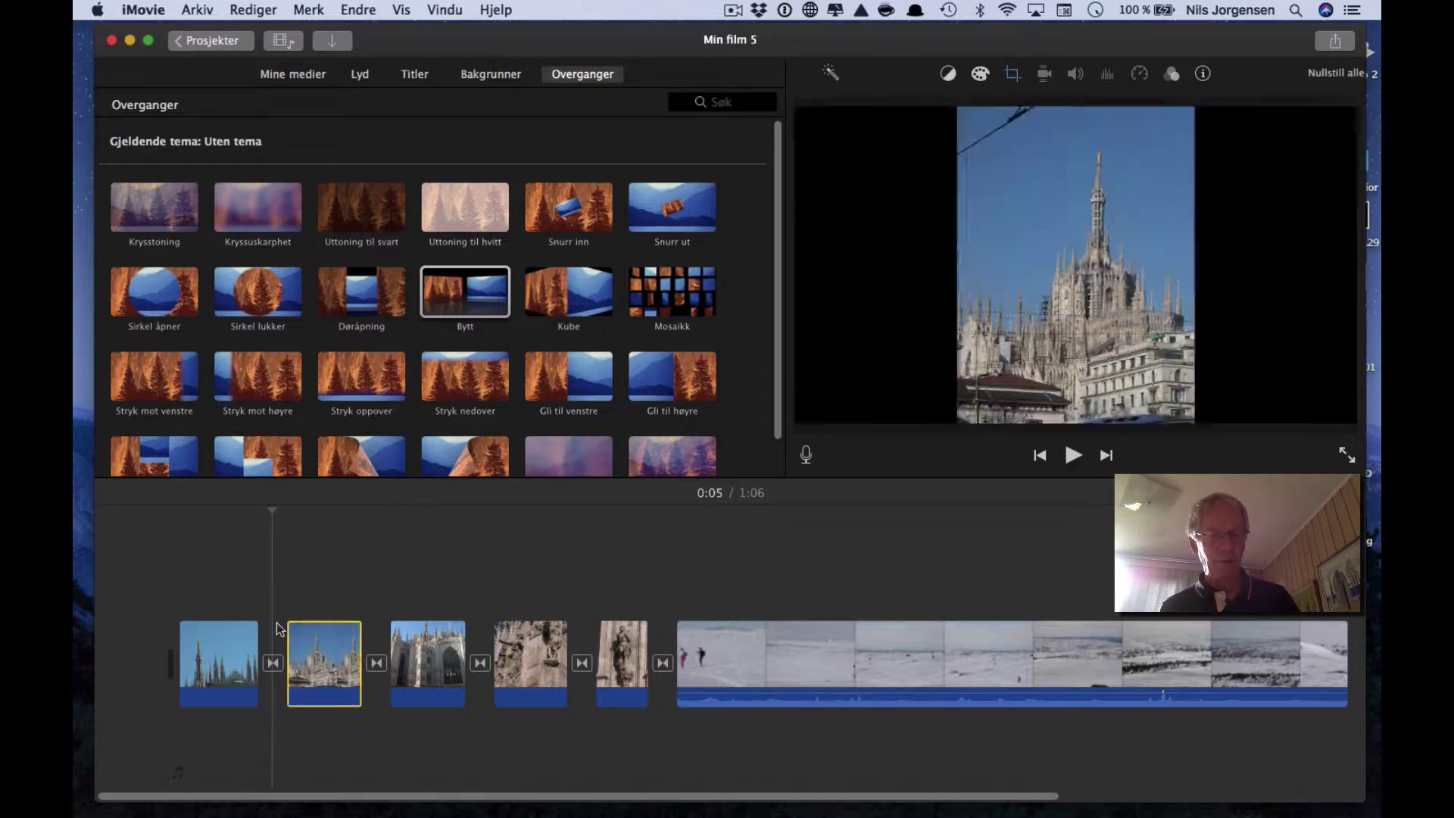
key("space")
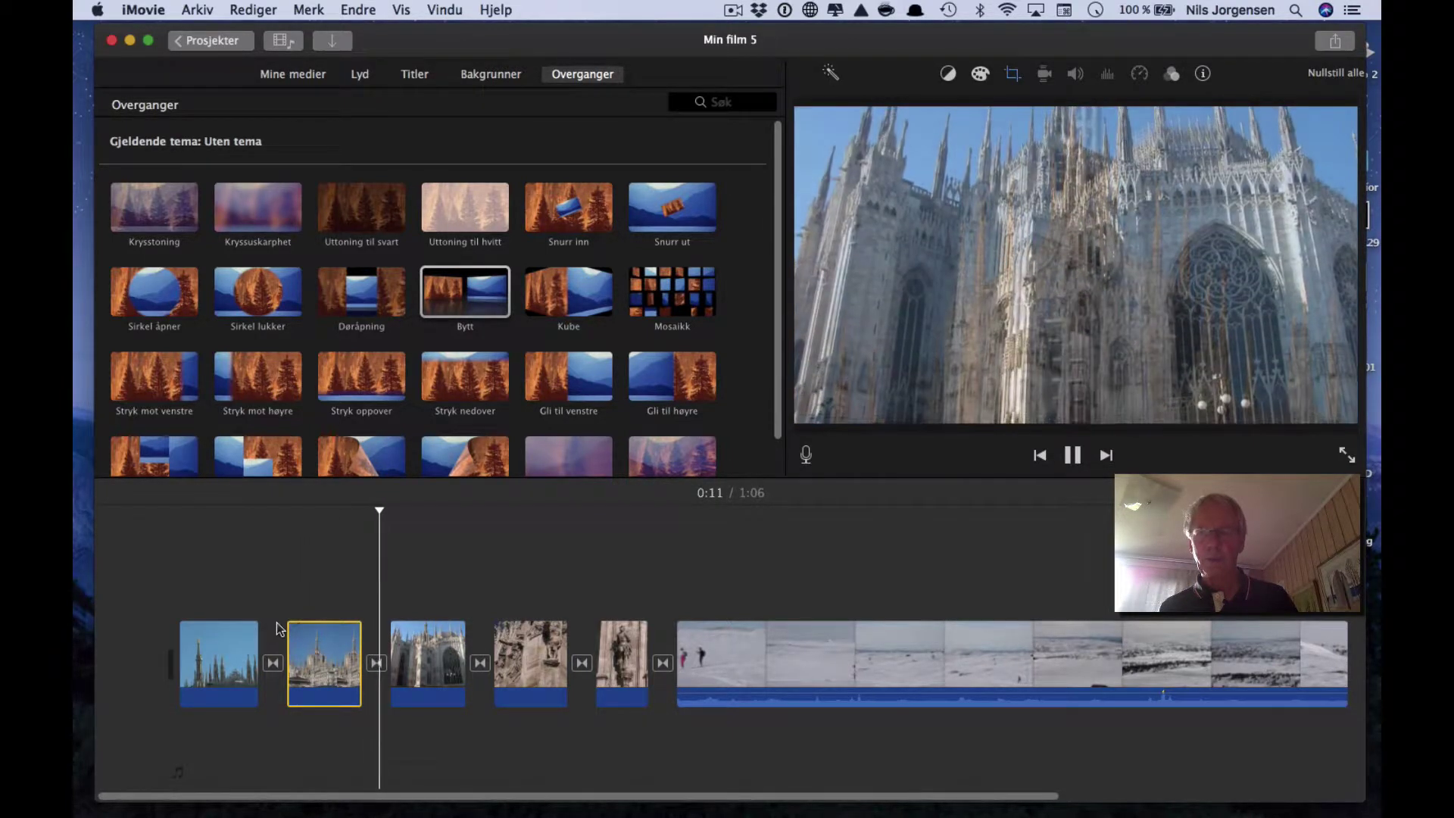
key("space")
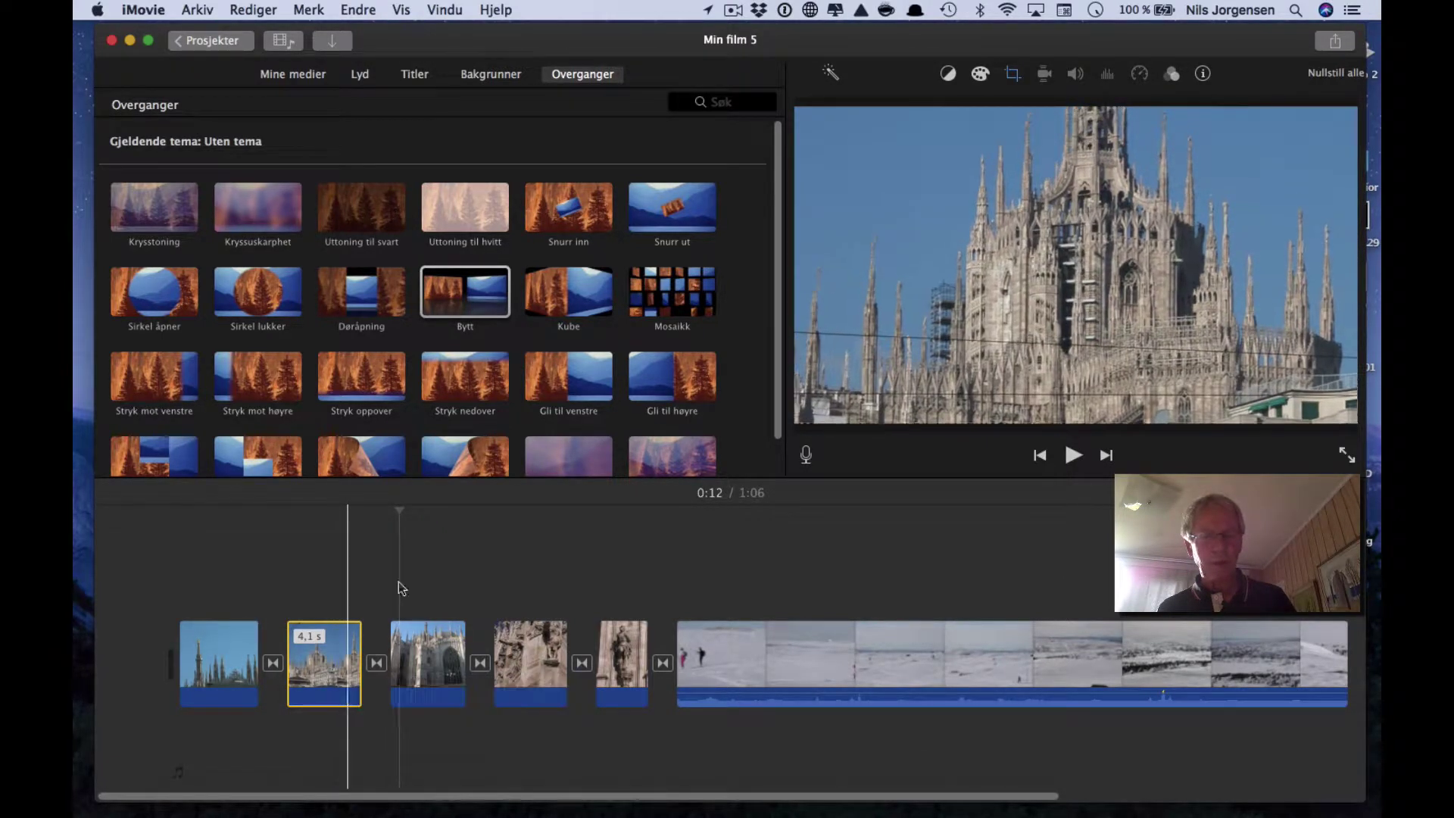
Set the second photo's Ken Burns effect to start wide on the cathedral's lower part and end close on the spire tip, then preview it.
left_click(1013, 74)
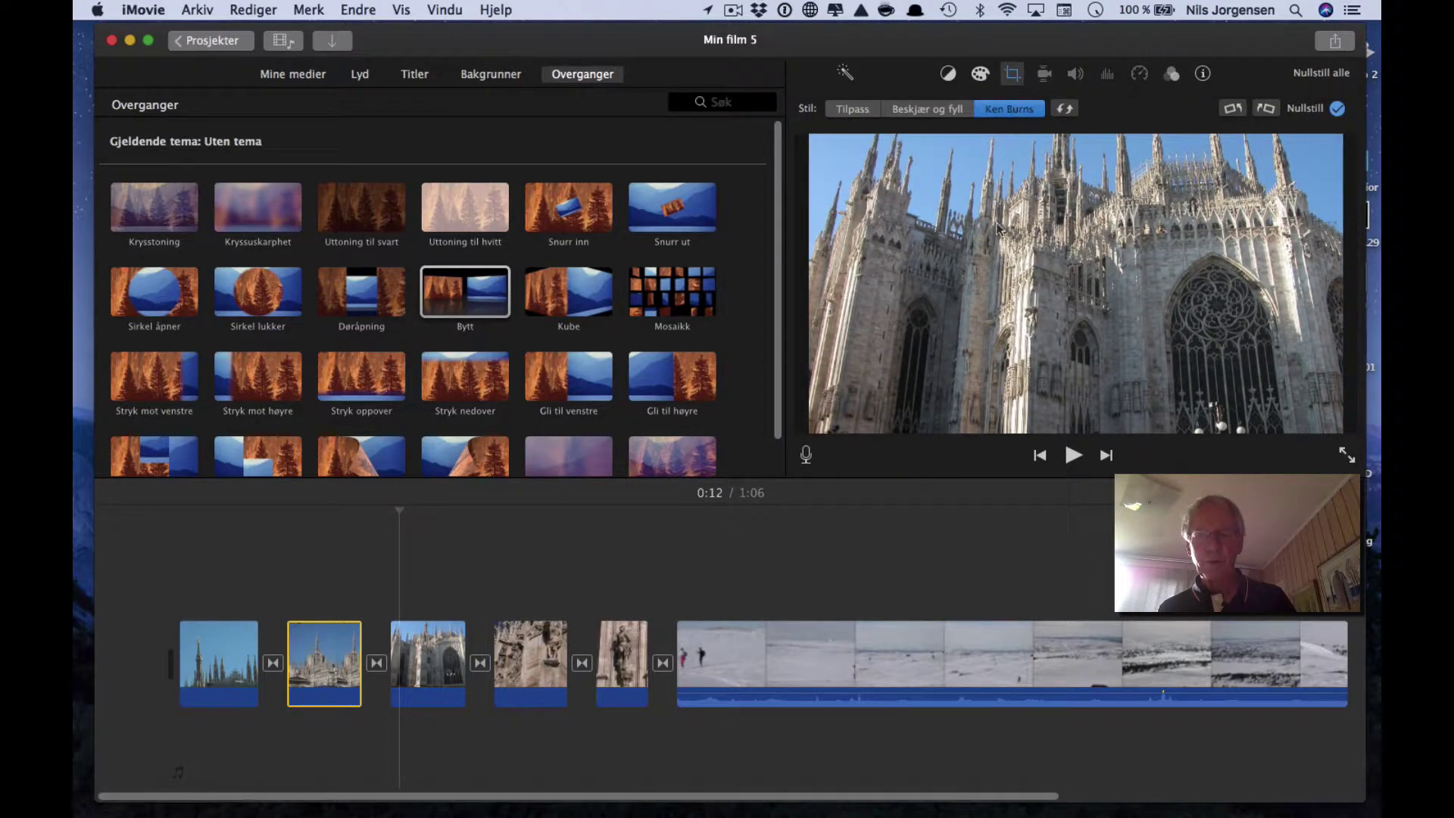
left_click(1014, 76)
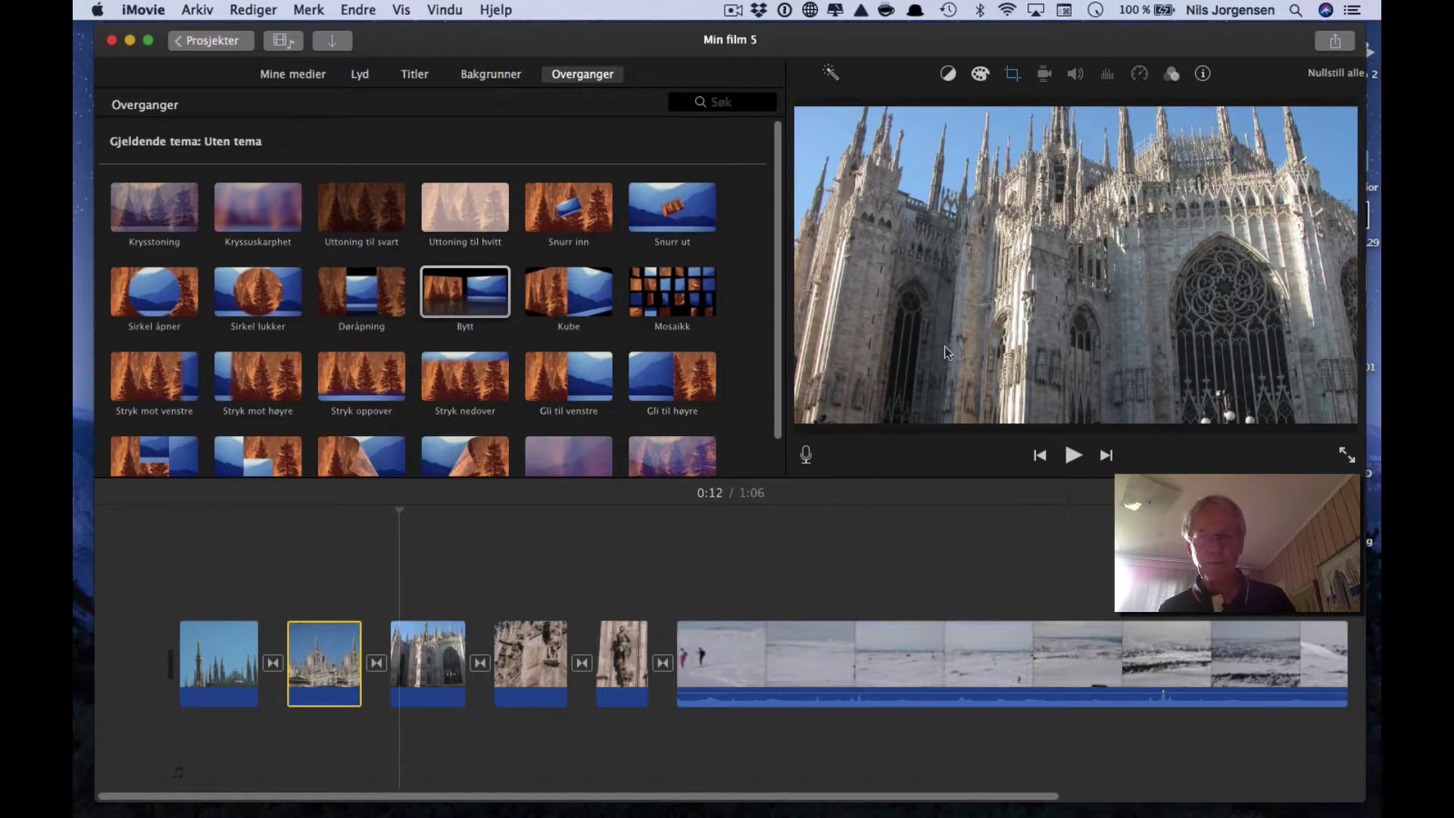
left_click(1013, 76)
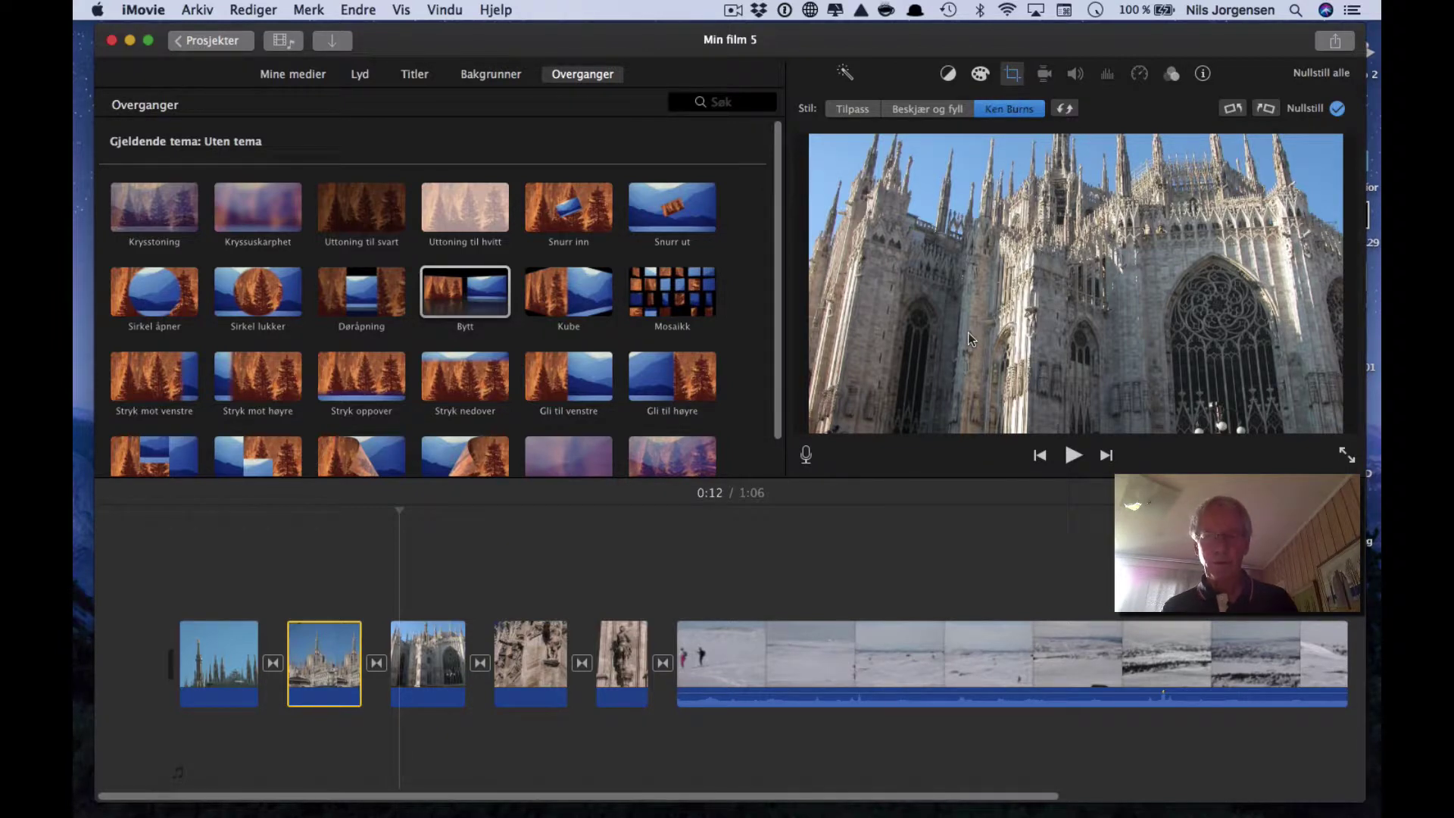
left_click(326, 652)
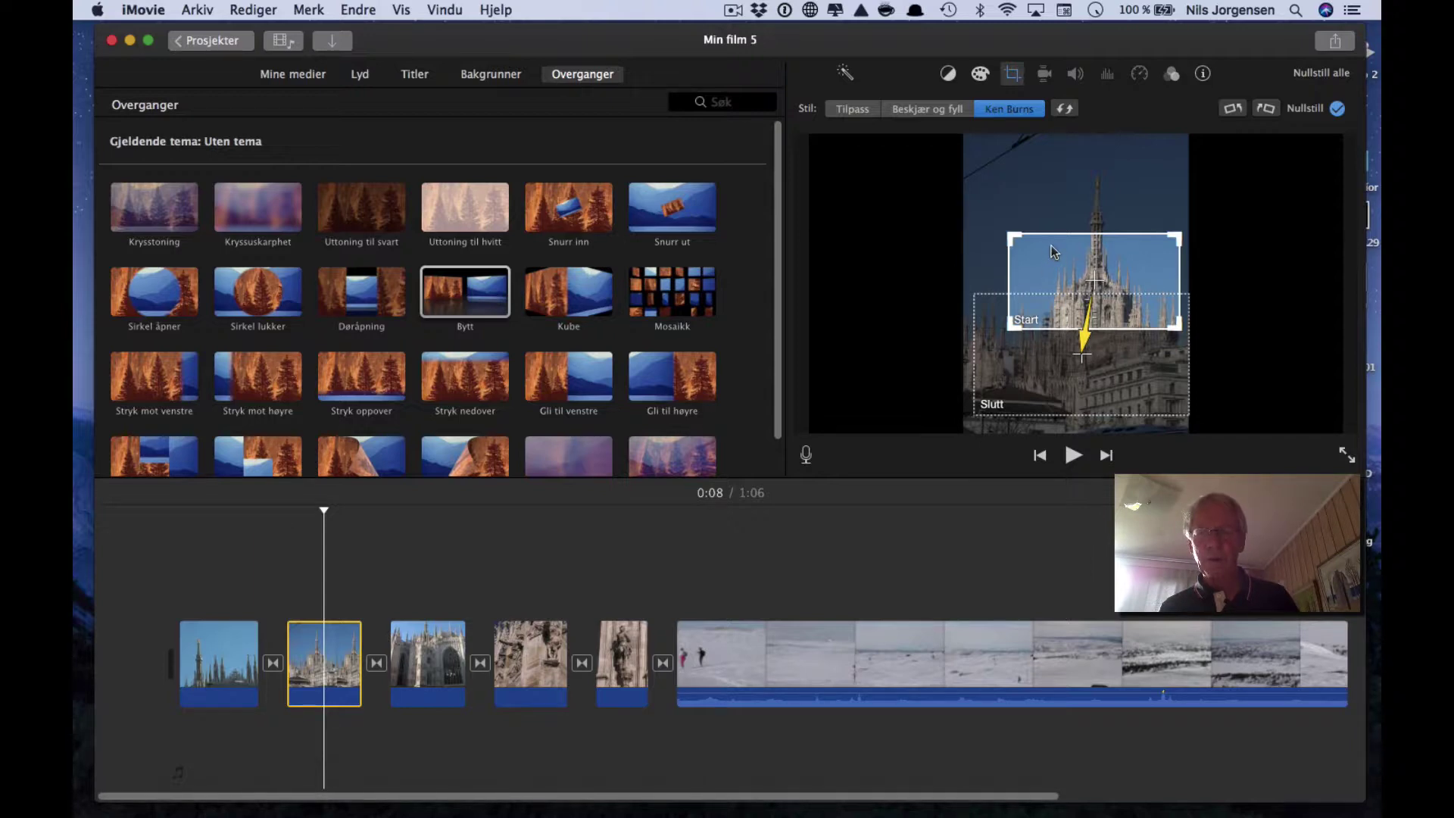
left_click(1024, 391)
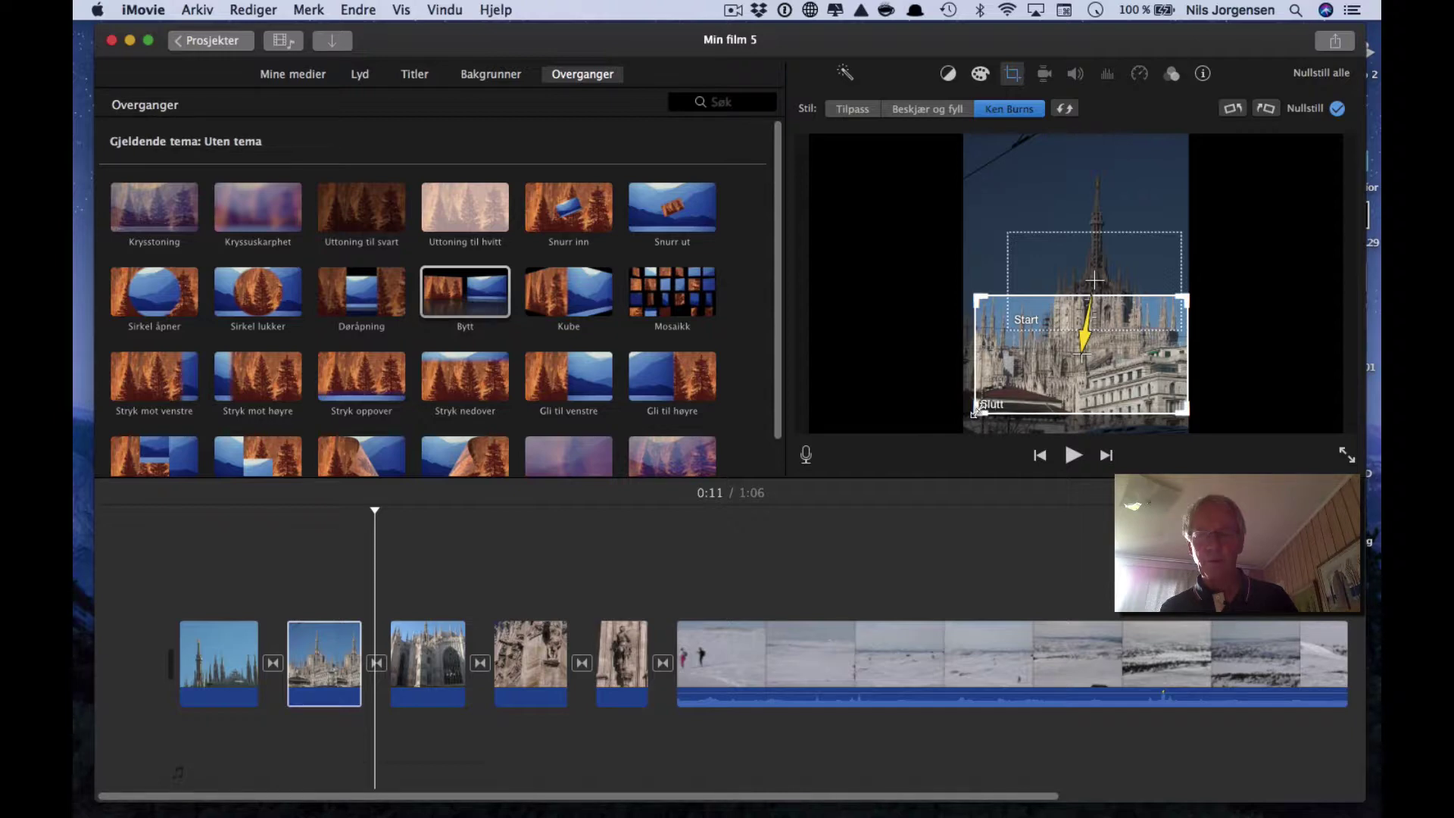
left_click_drag(975, 409, 1052, 369)
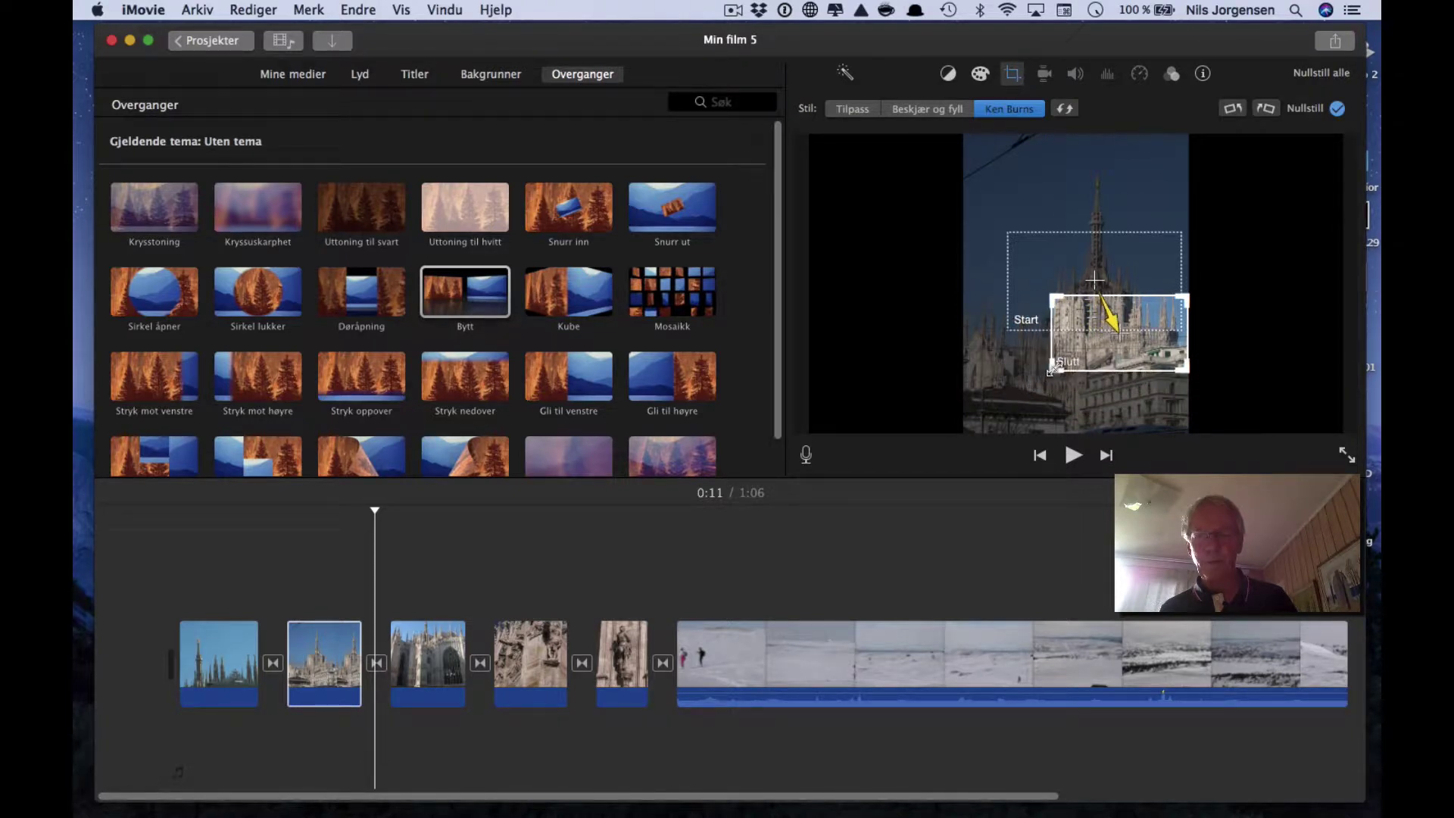
left_click_drag(1081, 323, 1059, 196)
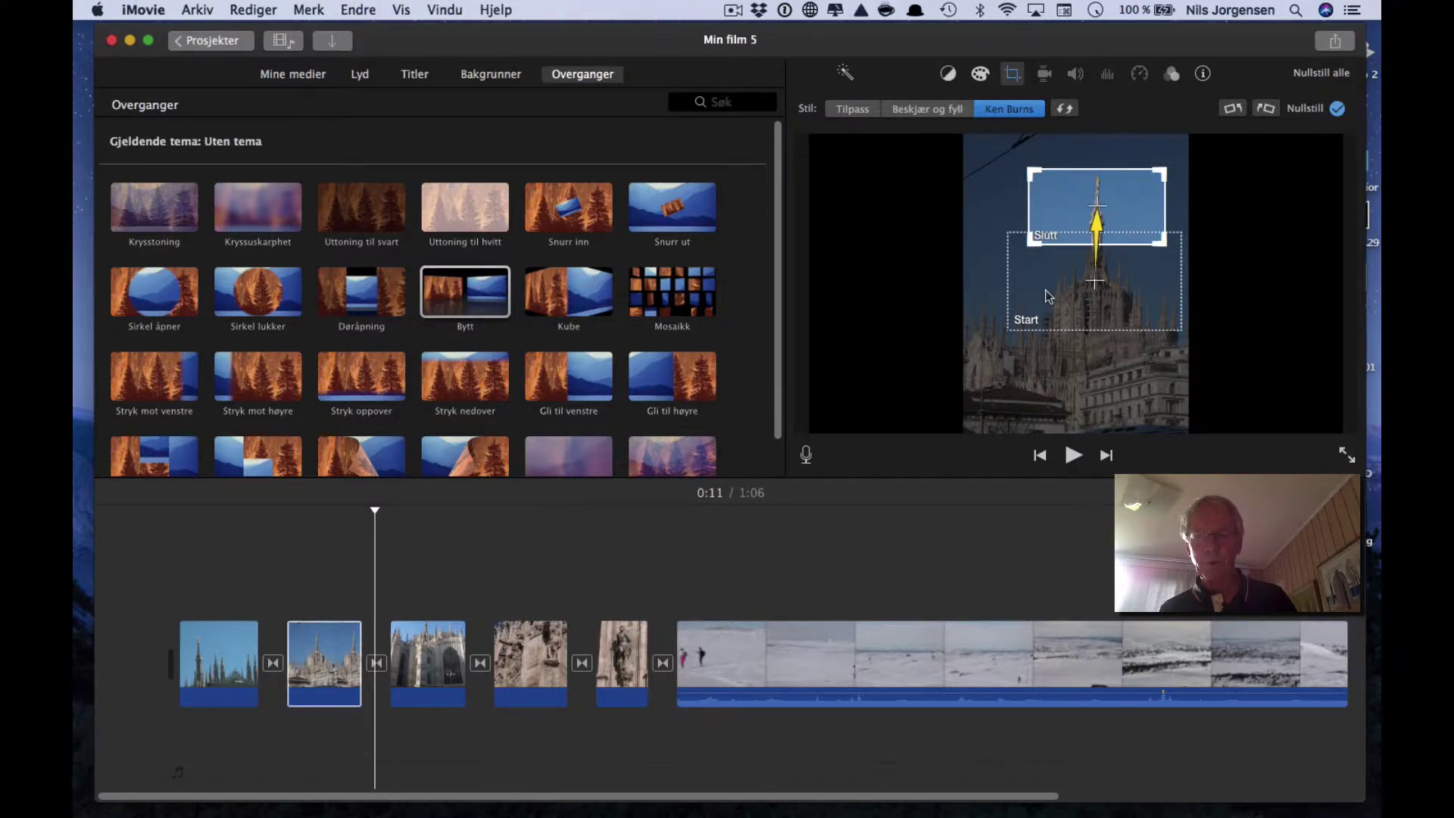
left_click_drag(1050, 293, 971, 381)
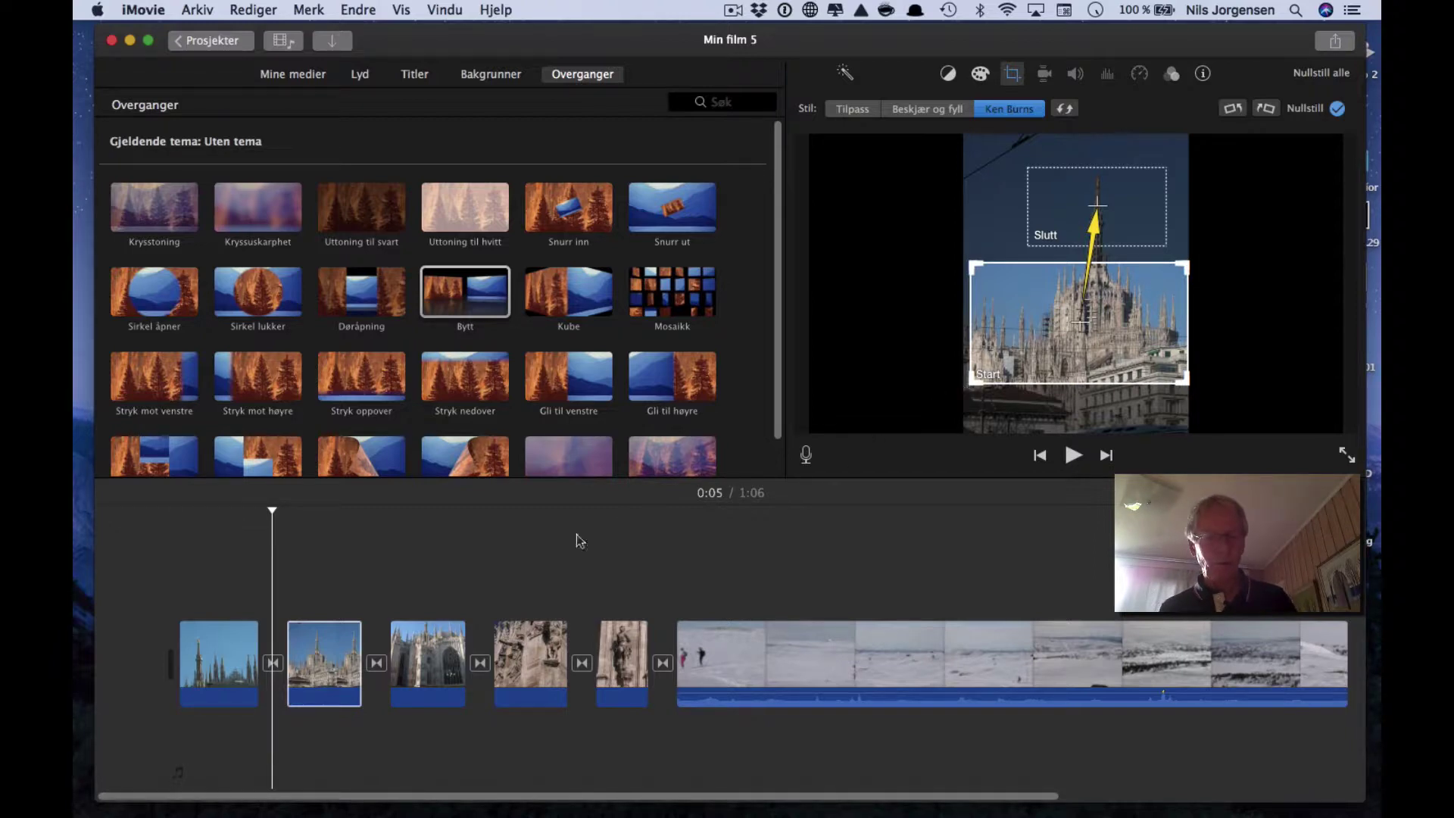
left_click(315, 651)
left_click(274, 650)
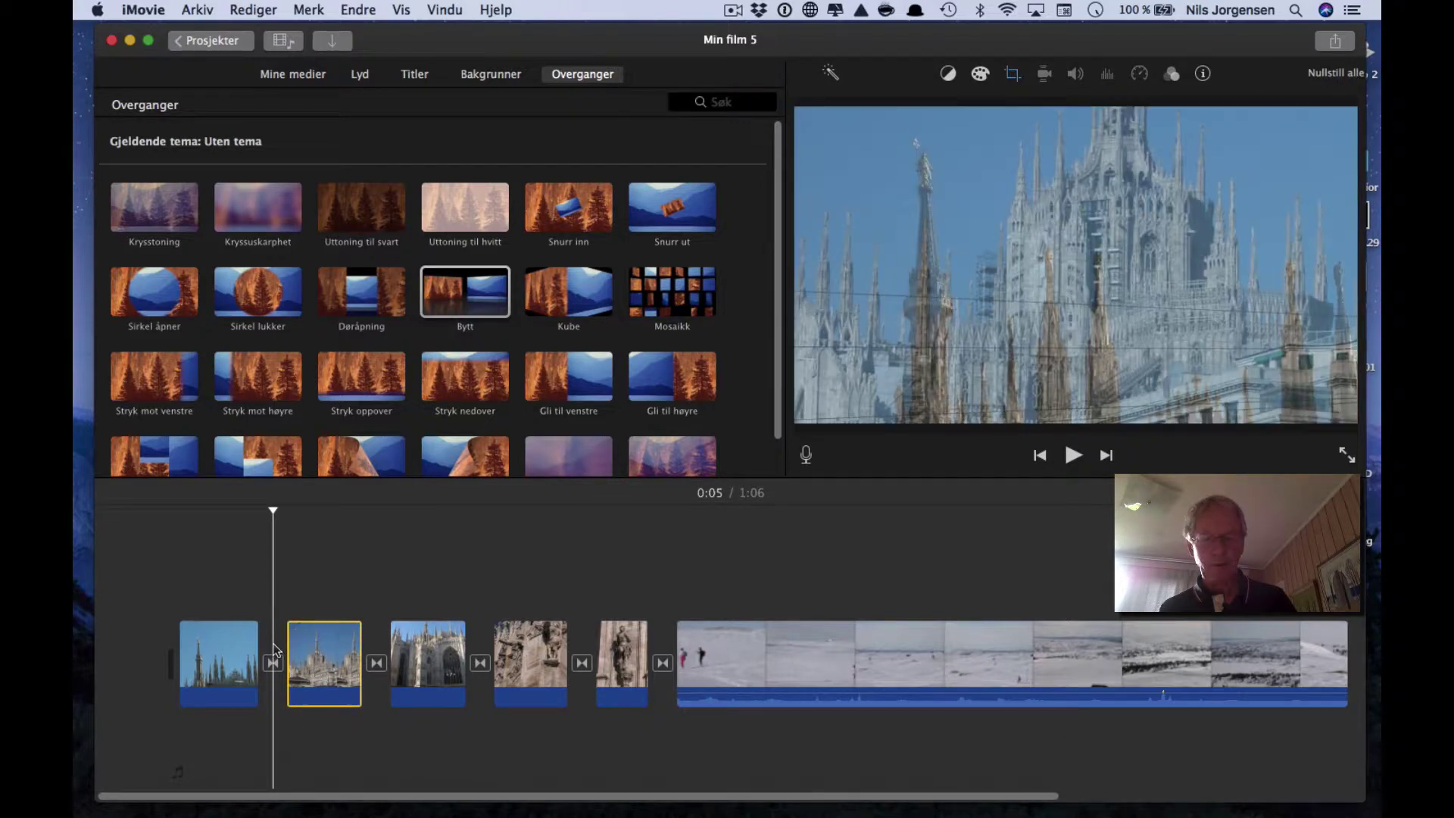
key("space")
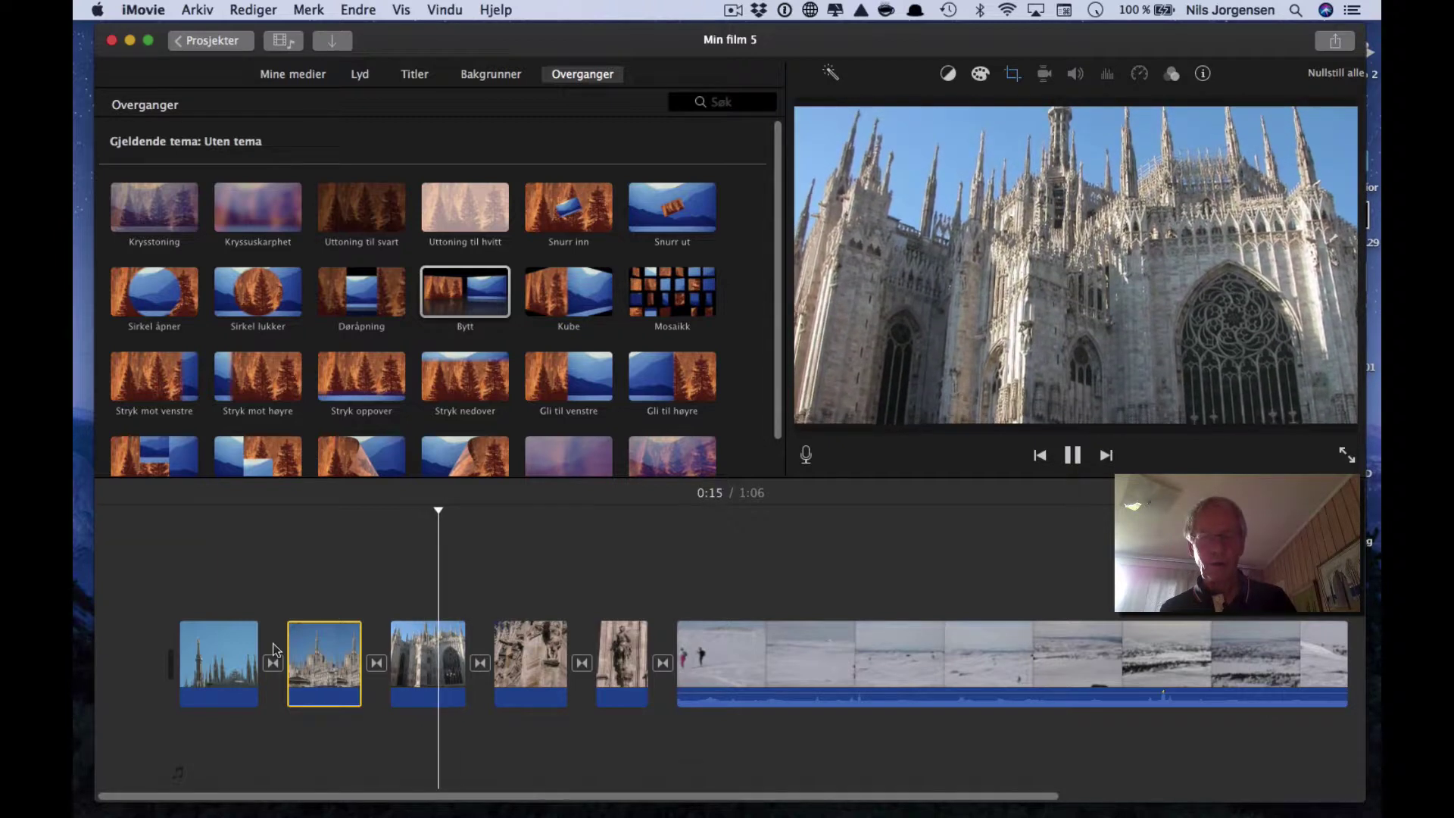
key("space")
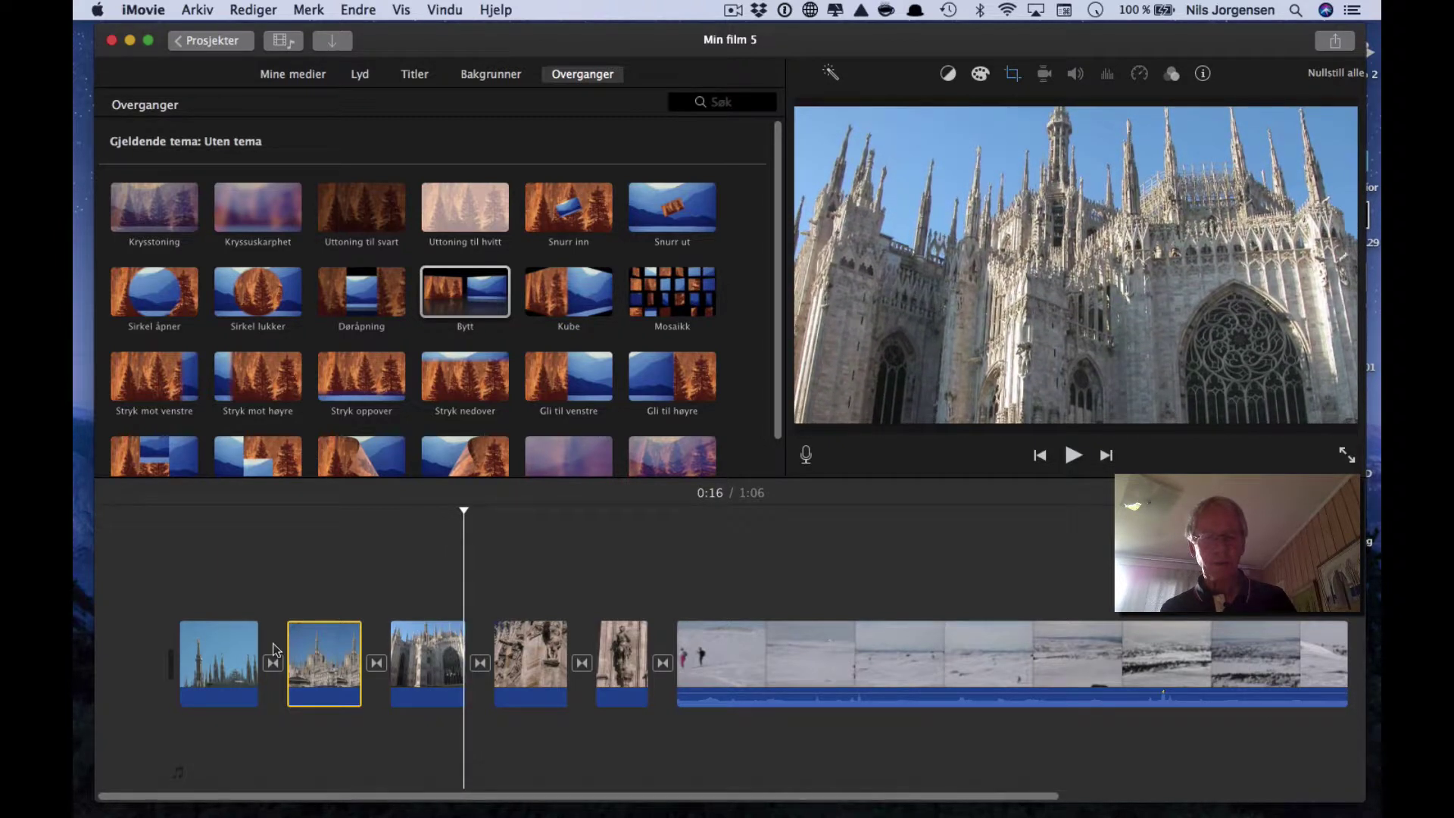
Lower the third photo's Ken Burns start frame slightly, shrink its end frame onto the upper right spires, and preview the clip.
left_click(438, 684)
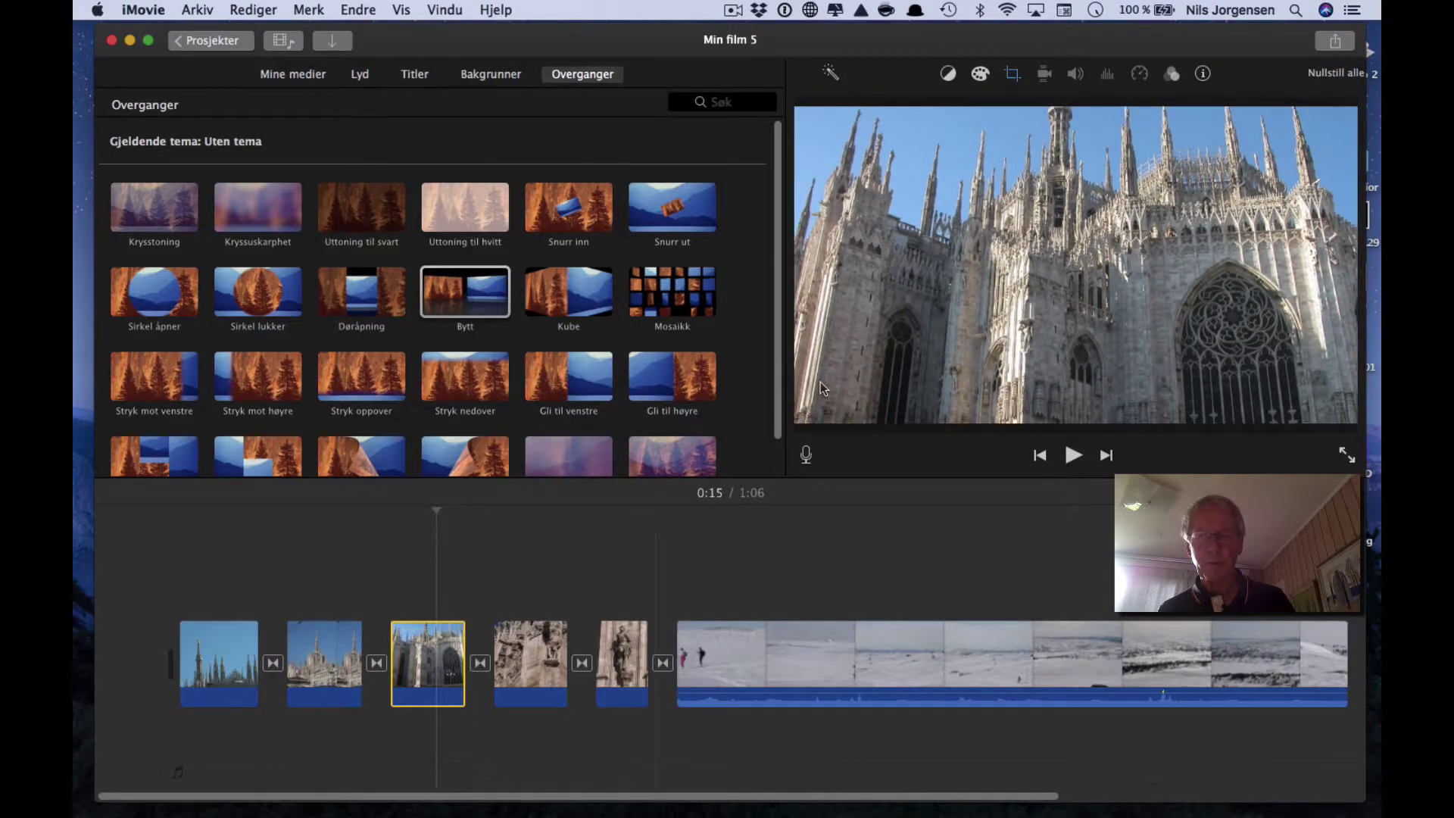
left_click(1011, 74)
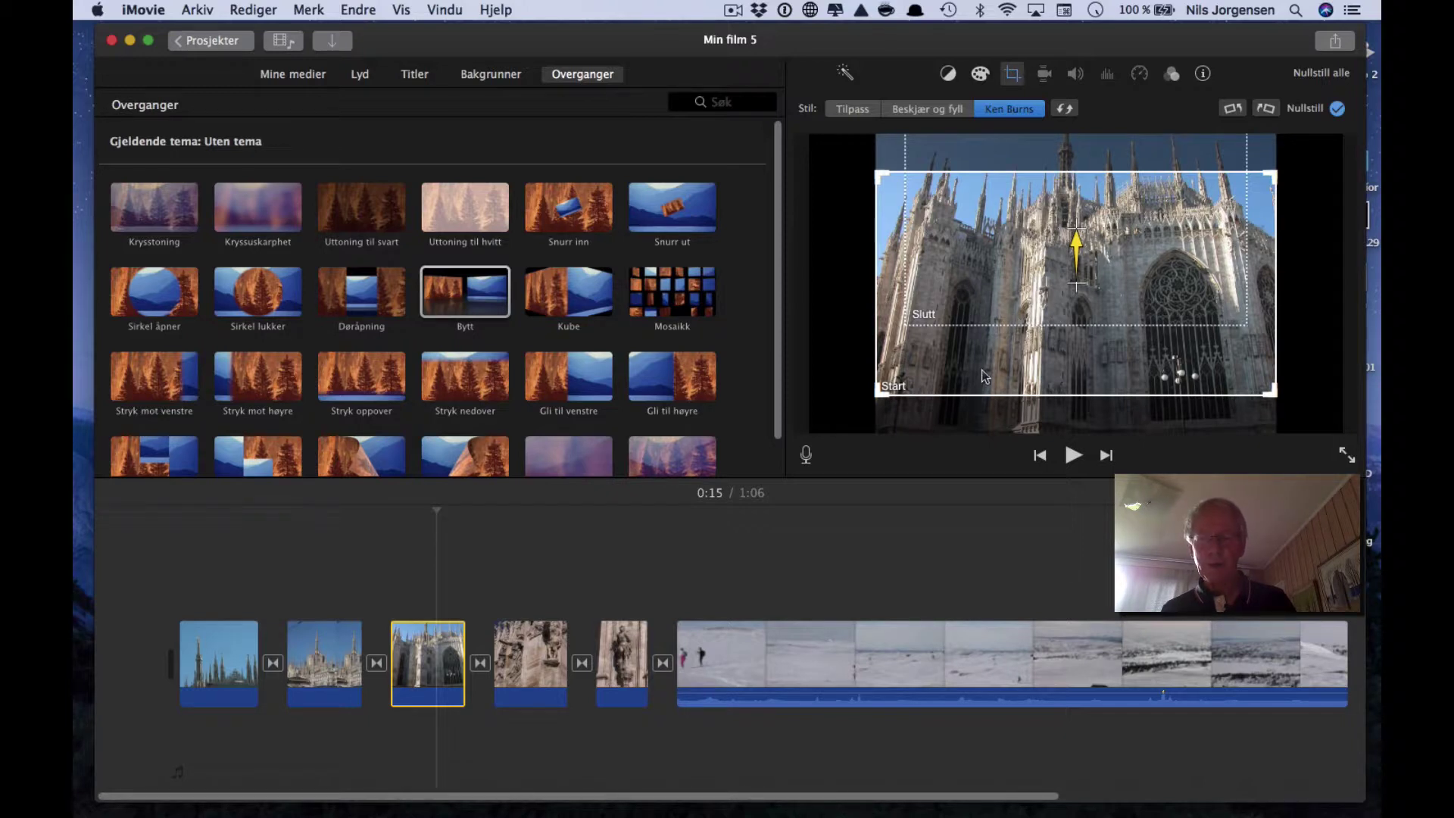
left_click_drag(982, 376, 983, 384)
left_click(989, 256)
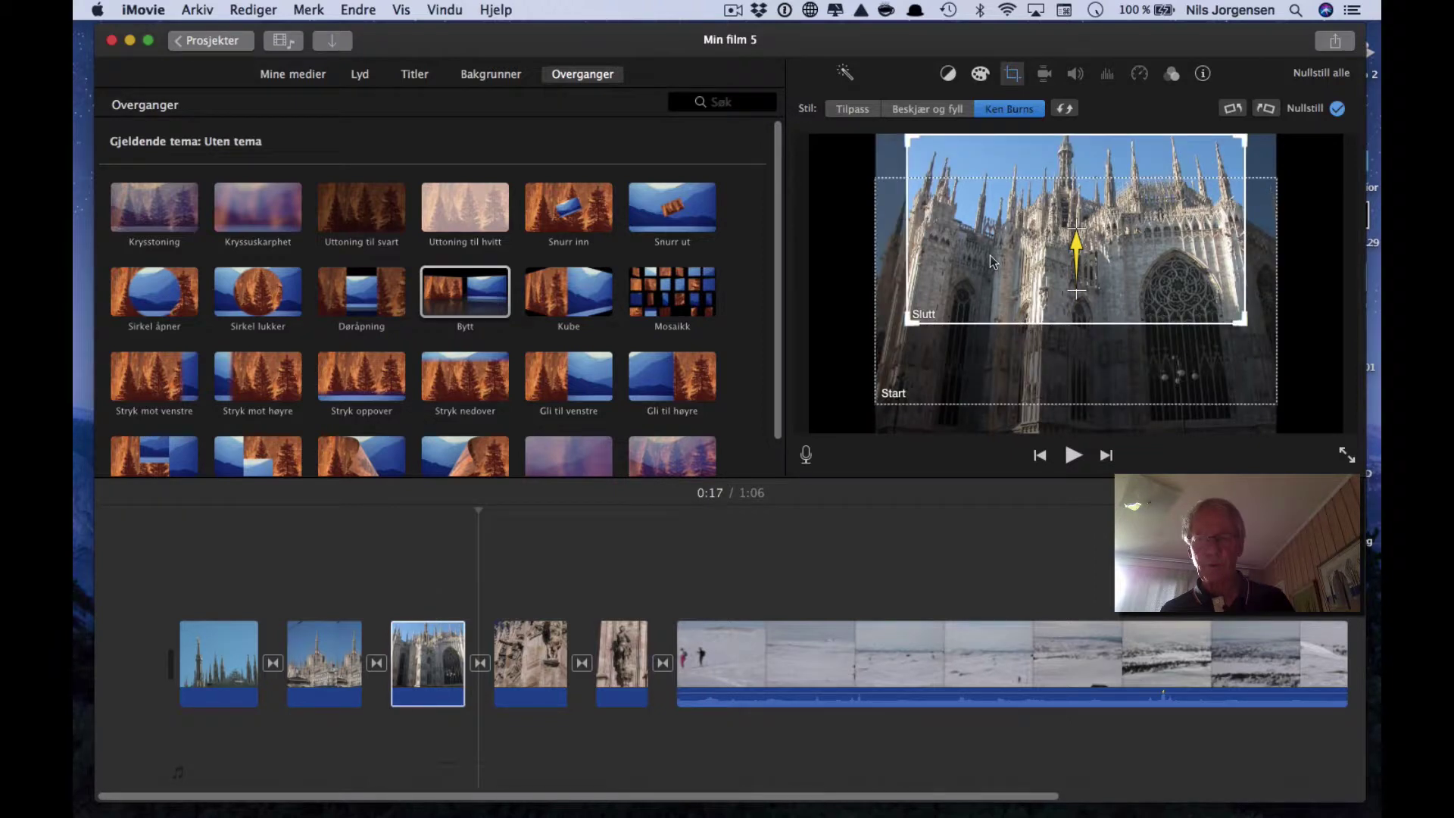
left_click_drag(989, 256, 1025, 234)
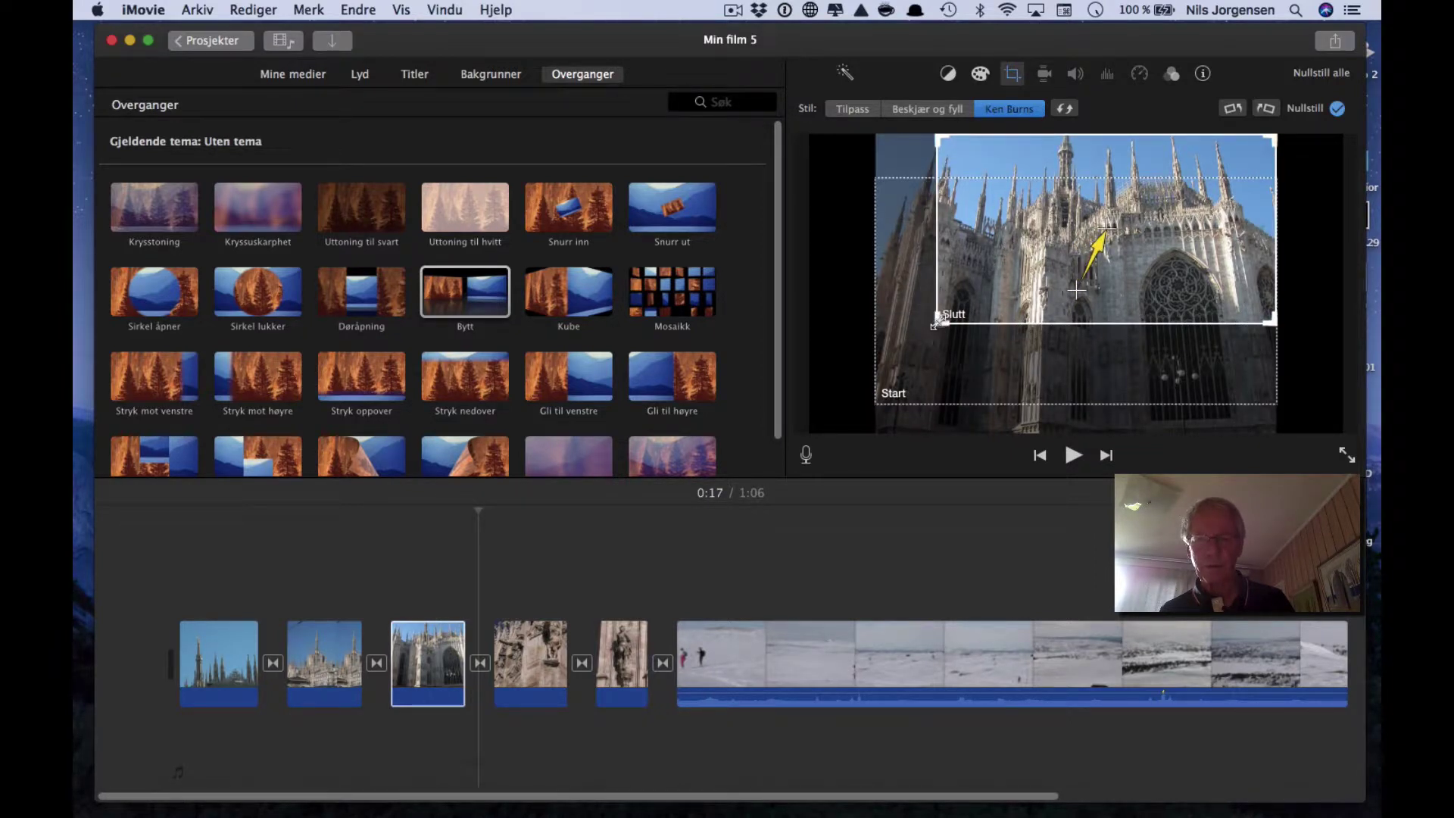
left_click_drag(937, 320, 1045, 220)
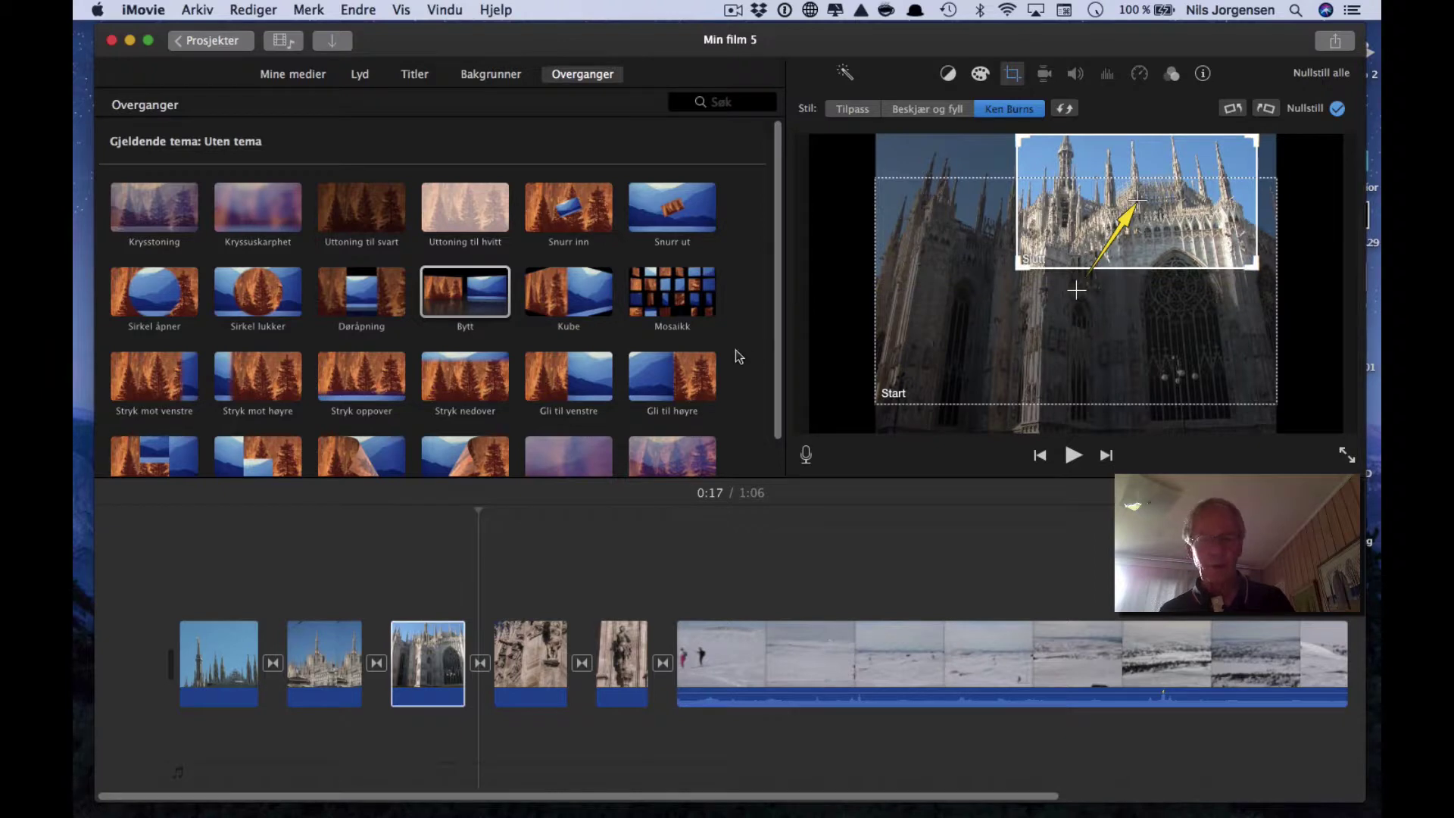
left_click(370, 604)
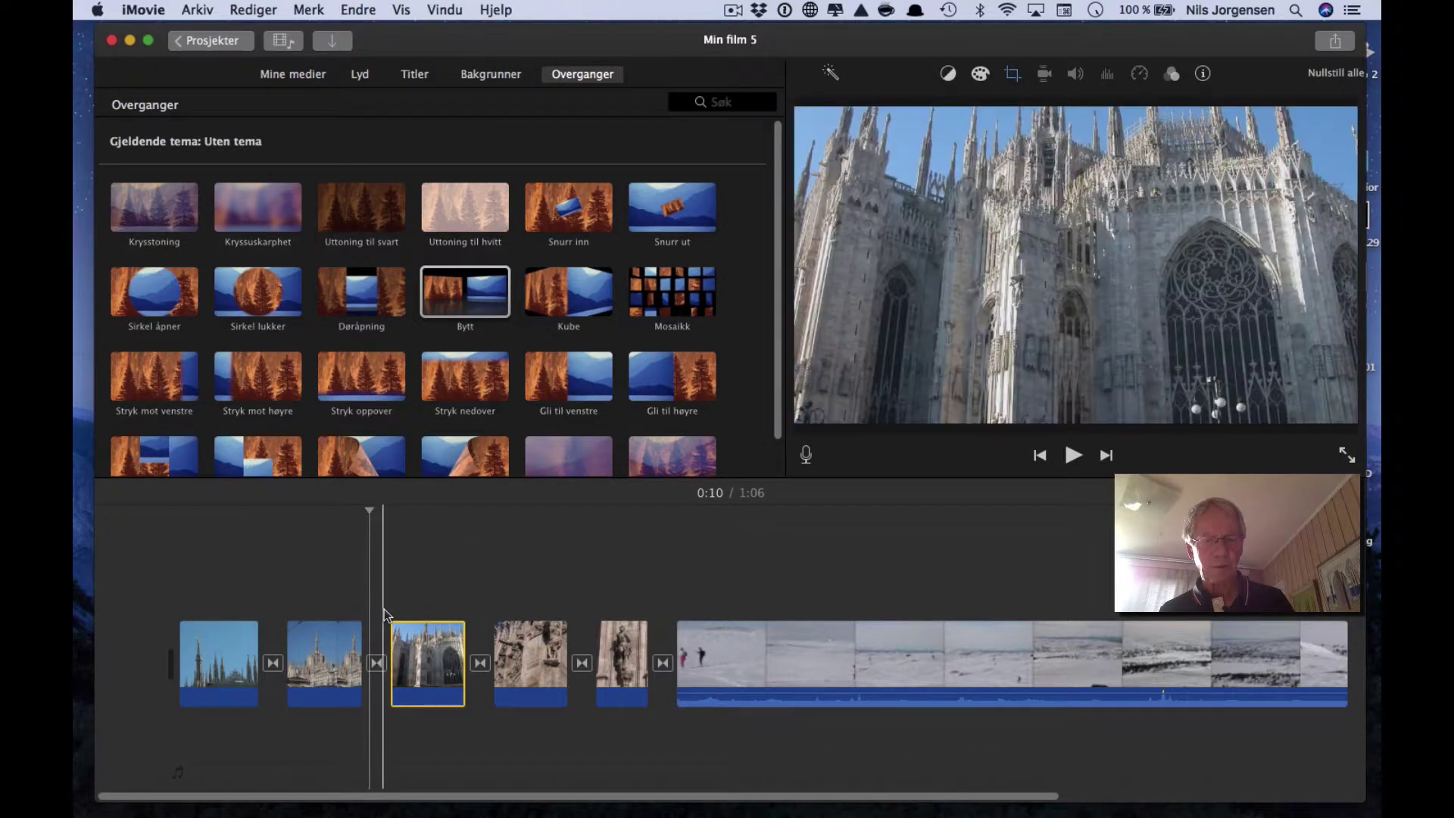
key("space")
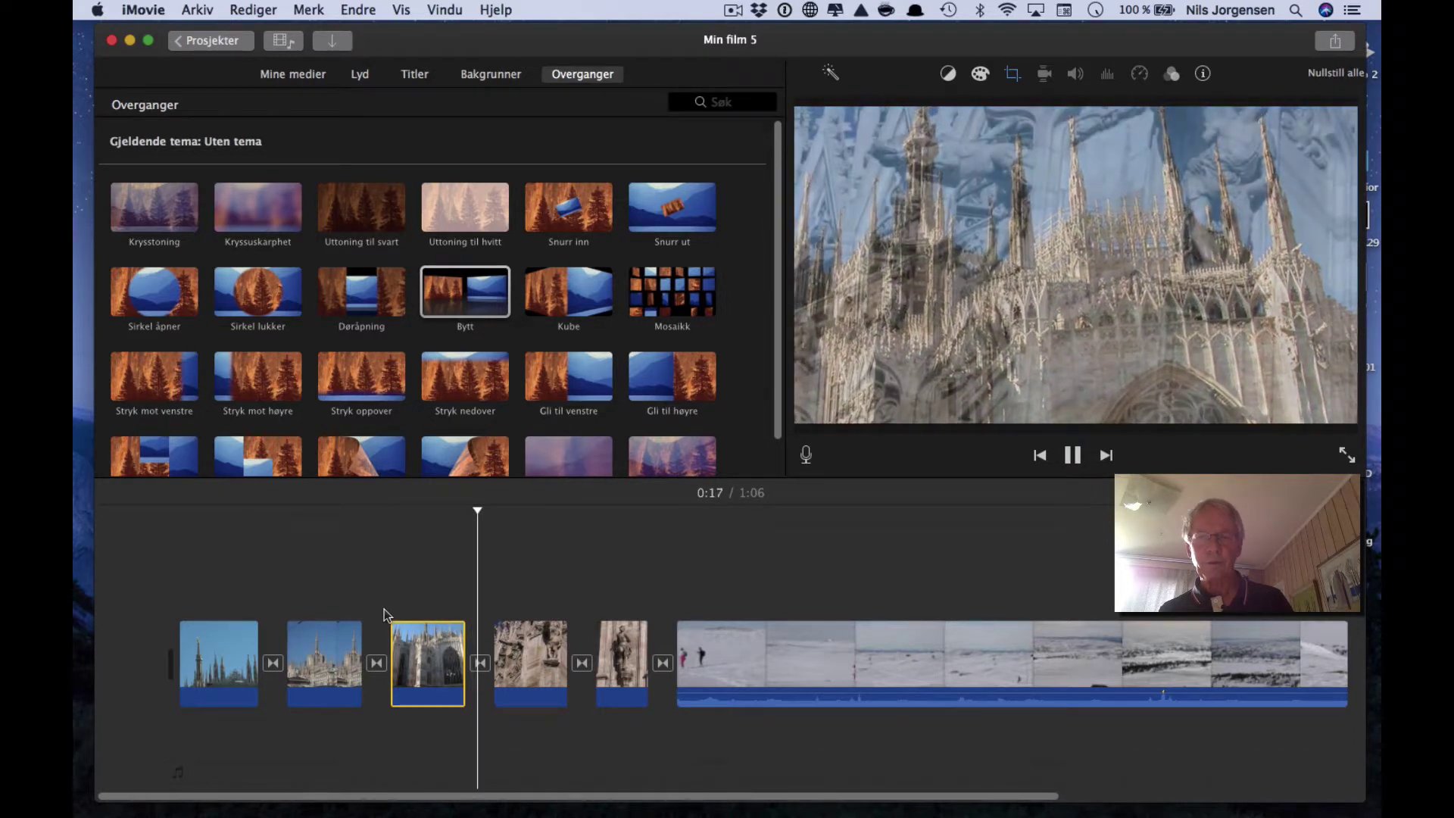
key("space")
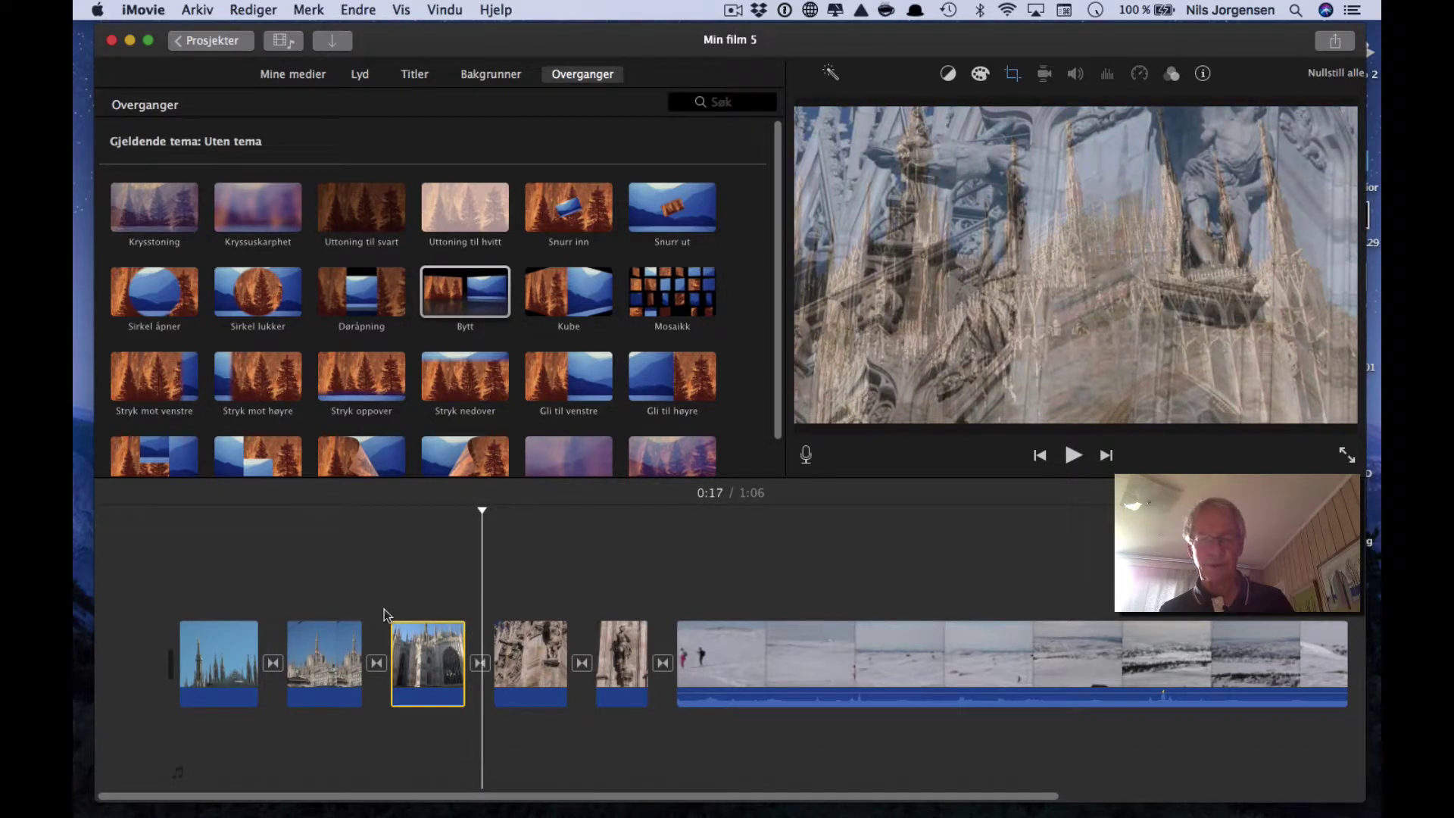
key("space")
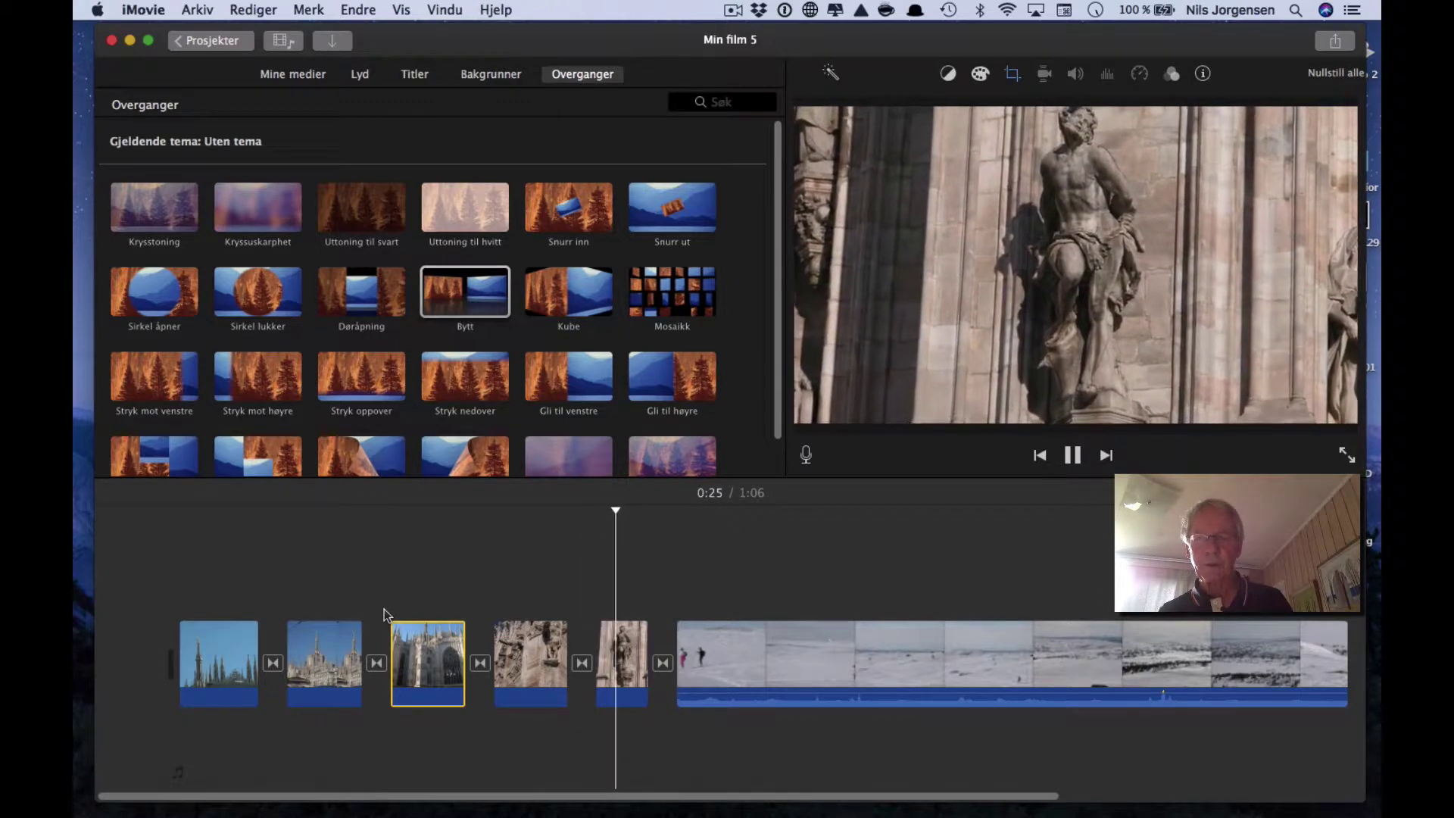
key("space")
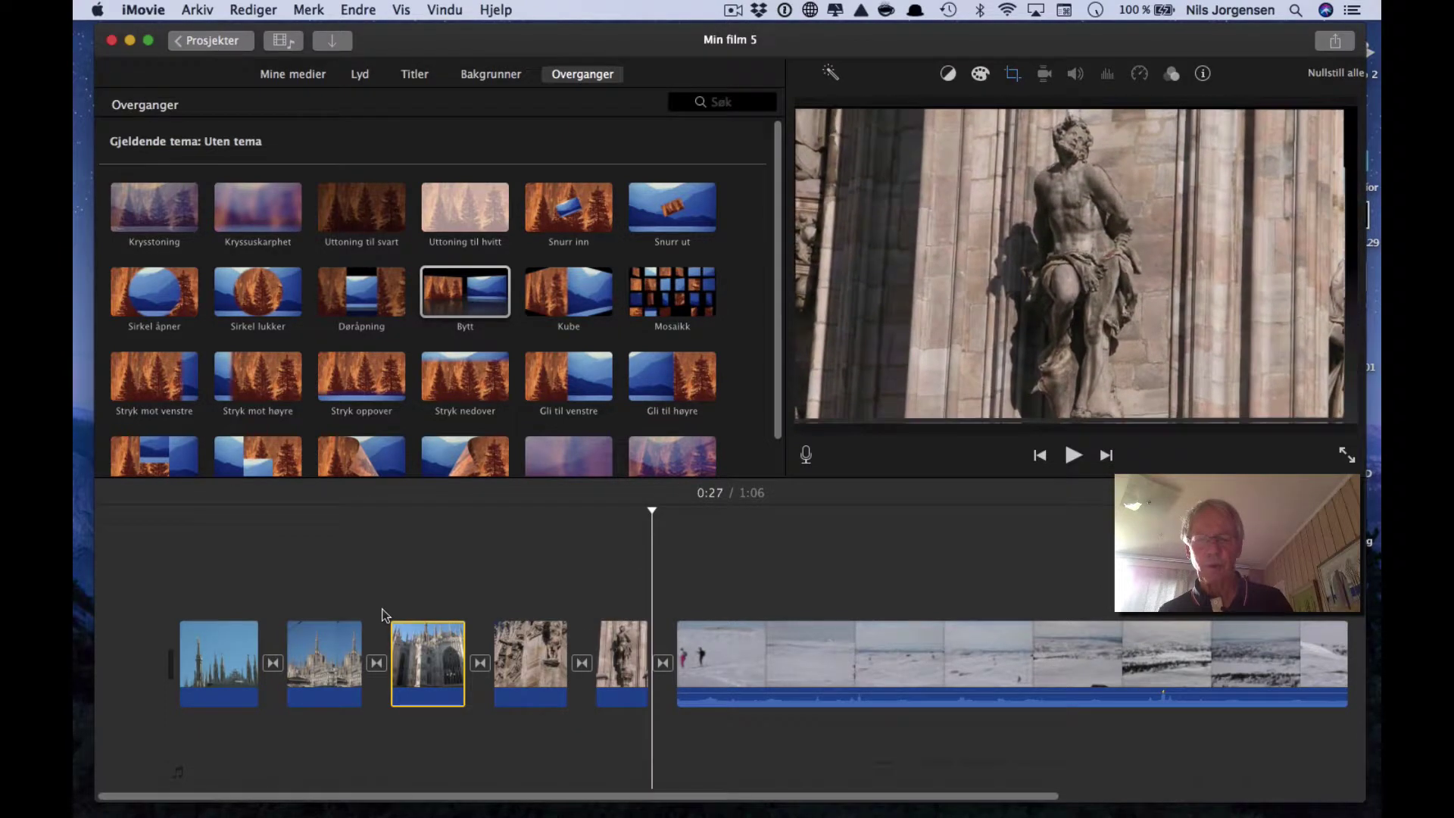
Shrink the fifth photo's Ken Burns end frame and position it around the statue's upper body.
left_click(619, 673)
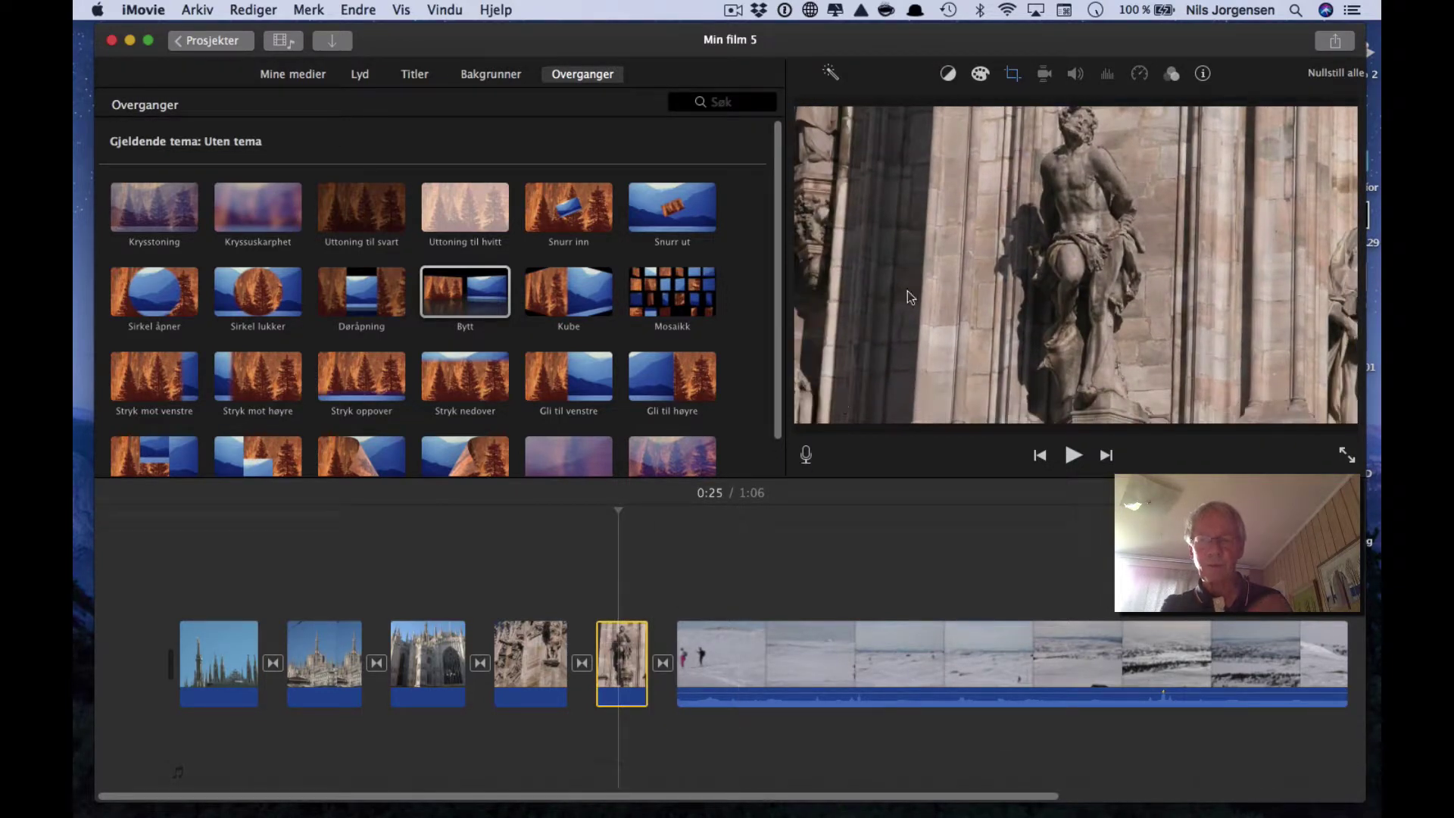
left_click(1012, 74)
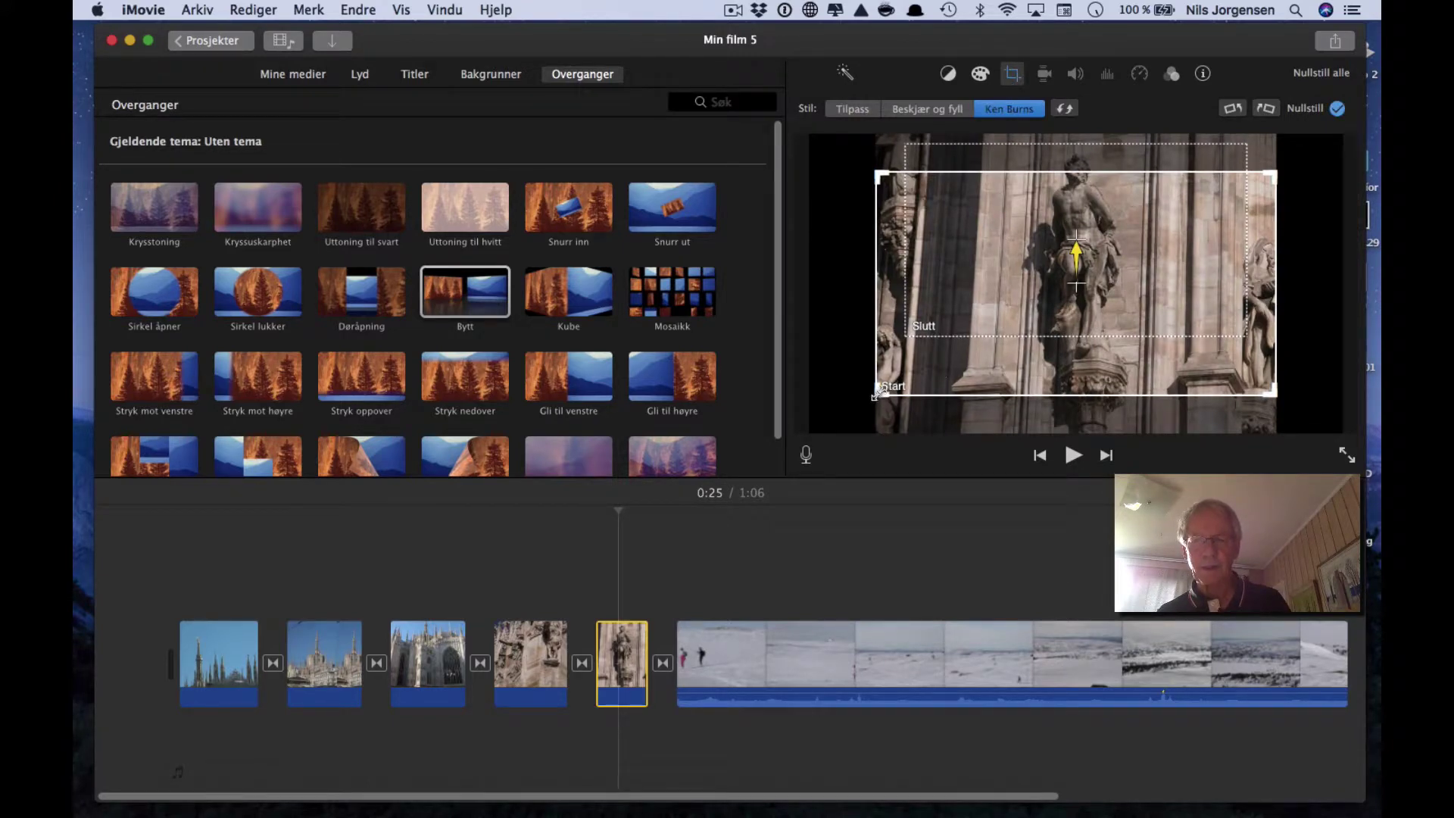
left_click(948, 301)
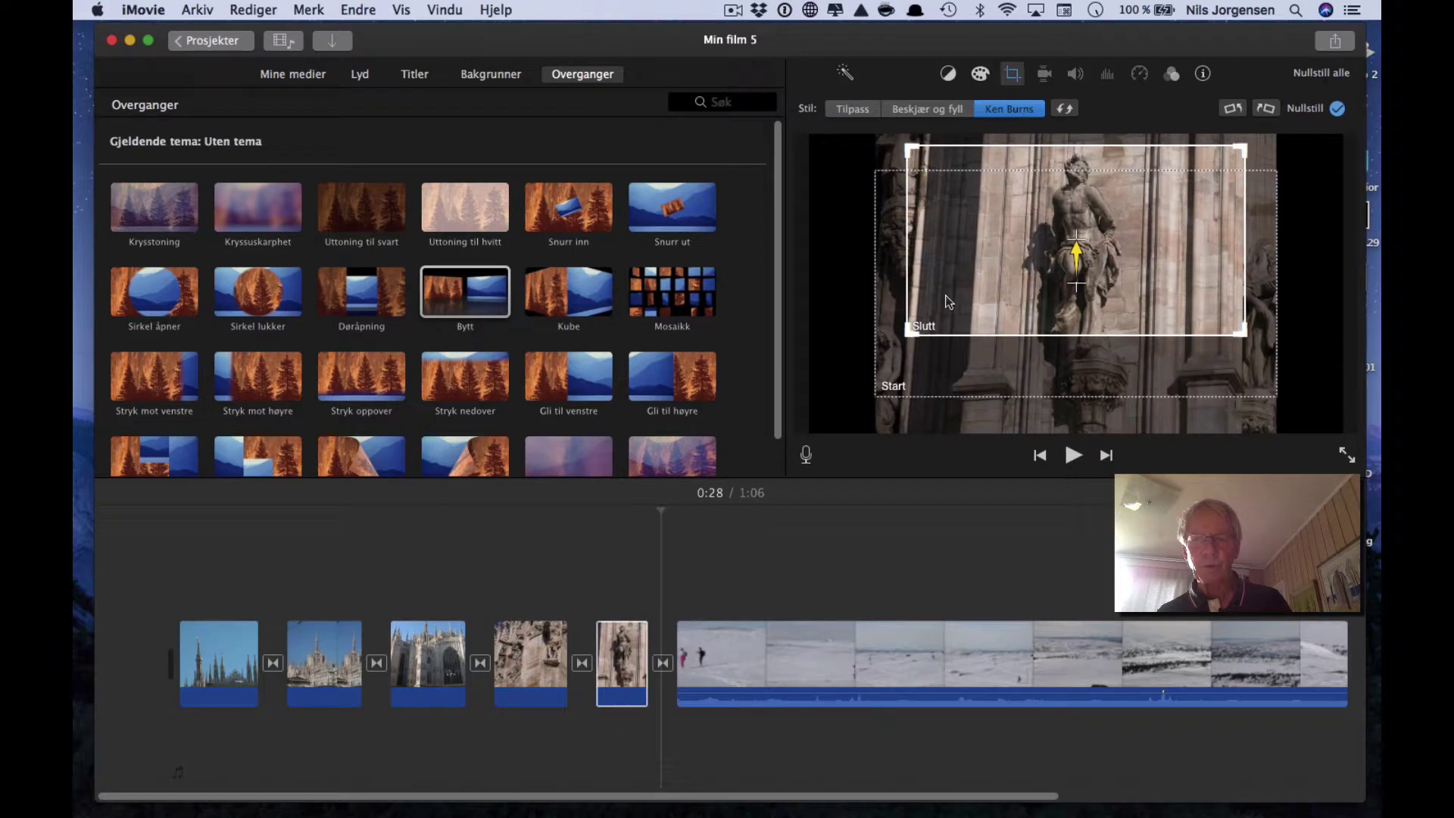
left_click_drag(907, 339, 965, 305)
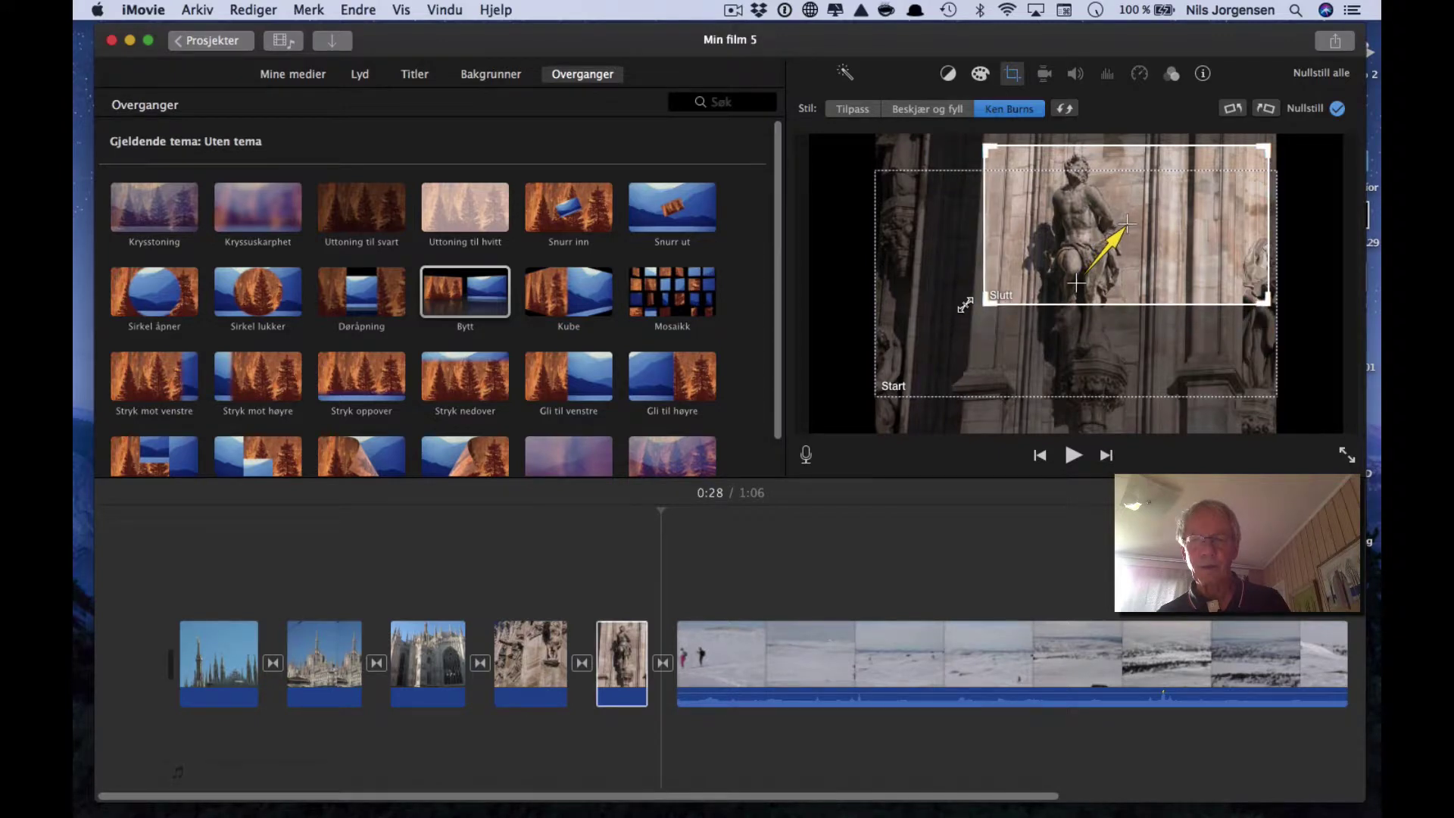
left_click_drag(1185, 250, 1145, 243)
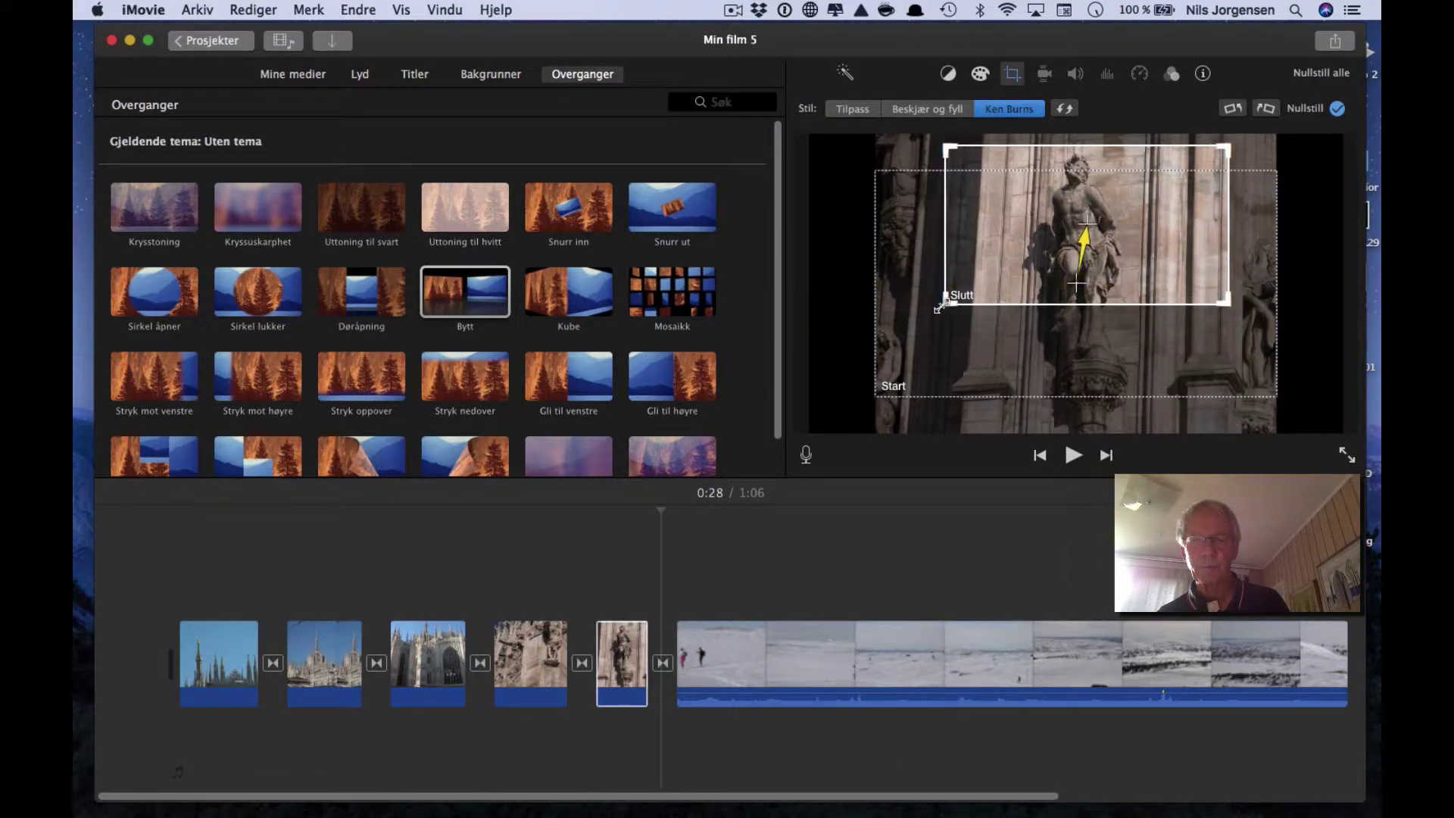
left_click_drag(943, 302, 980, 286)
left_click(960, 280)
left_click_drag(1115, 236, 1104, 225)
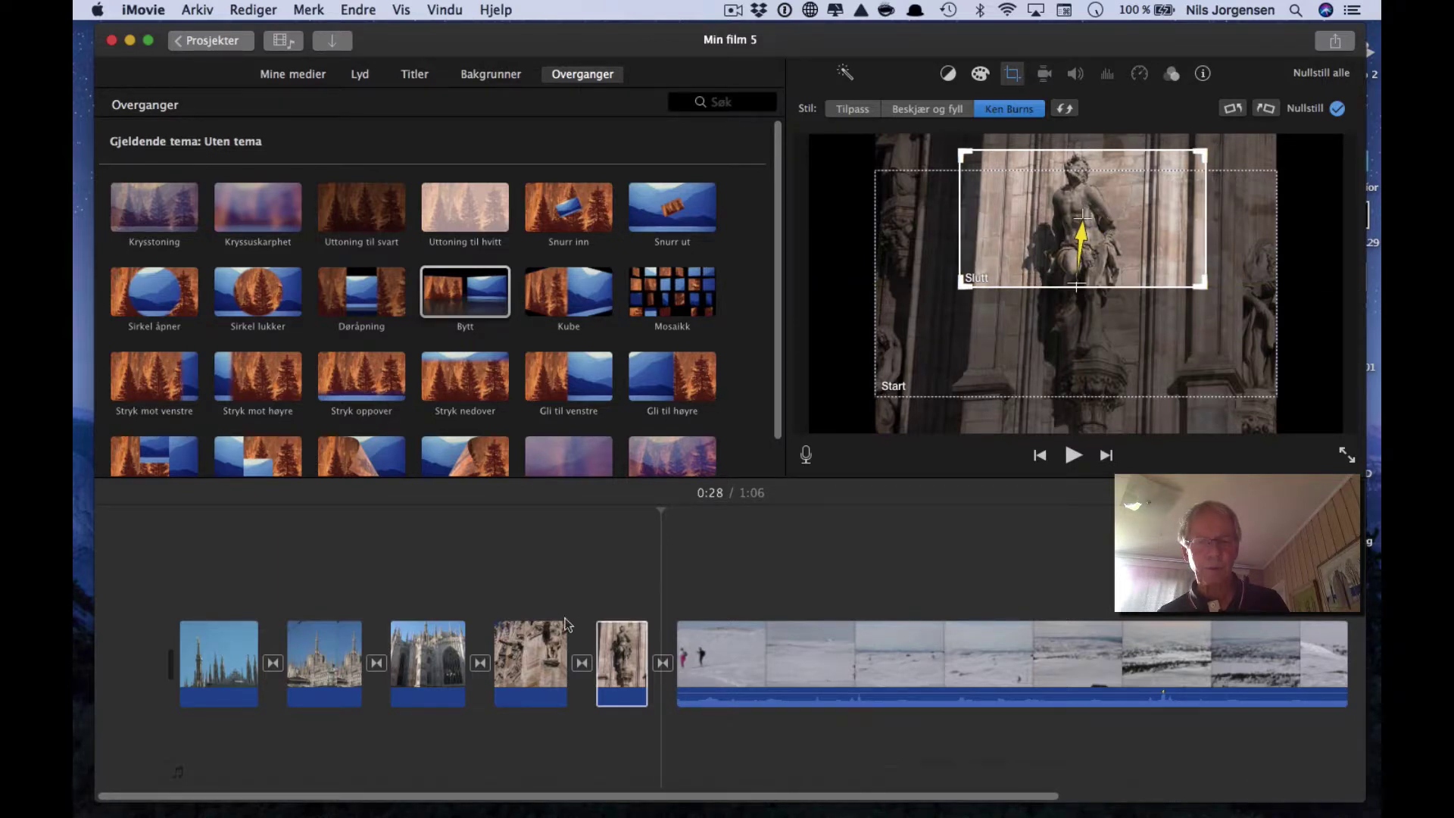
Lengthen the fifth photo in the timeline to 4.6 s and preview from its start into the snow video.
left_click(587, 629)
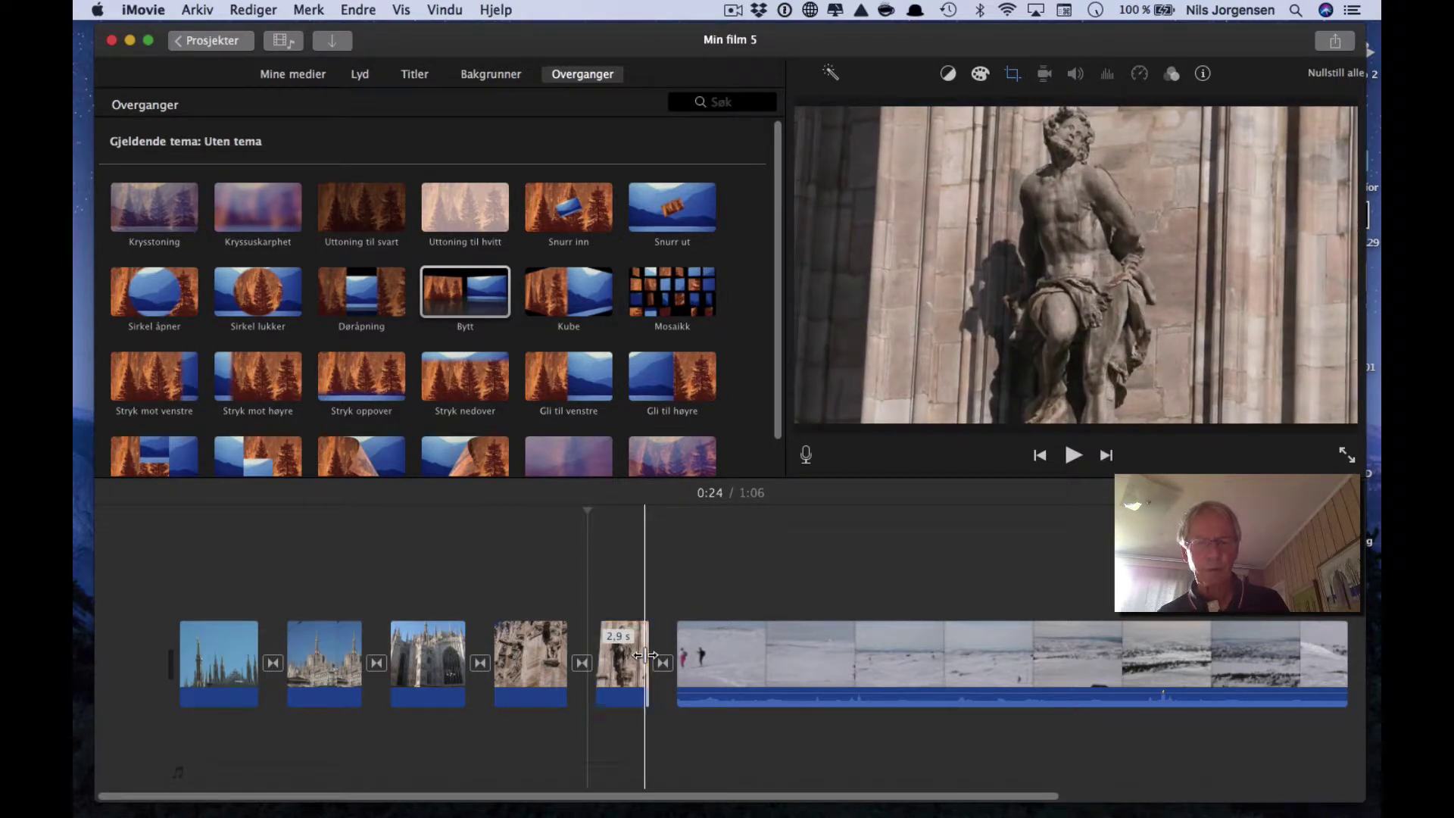
left_click_drag(648, 658, 684, 658)
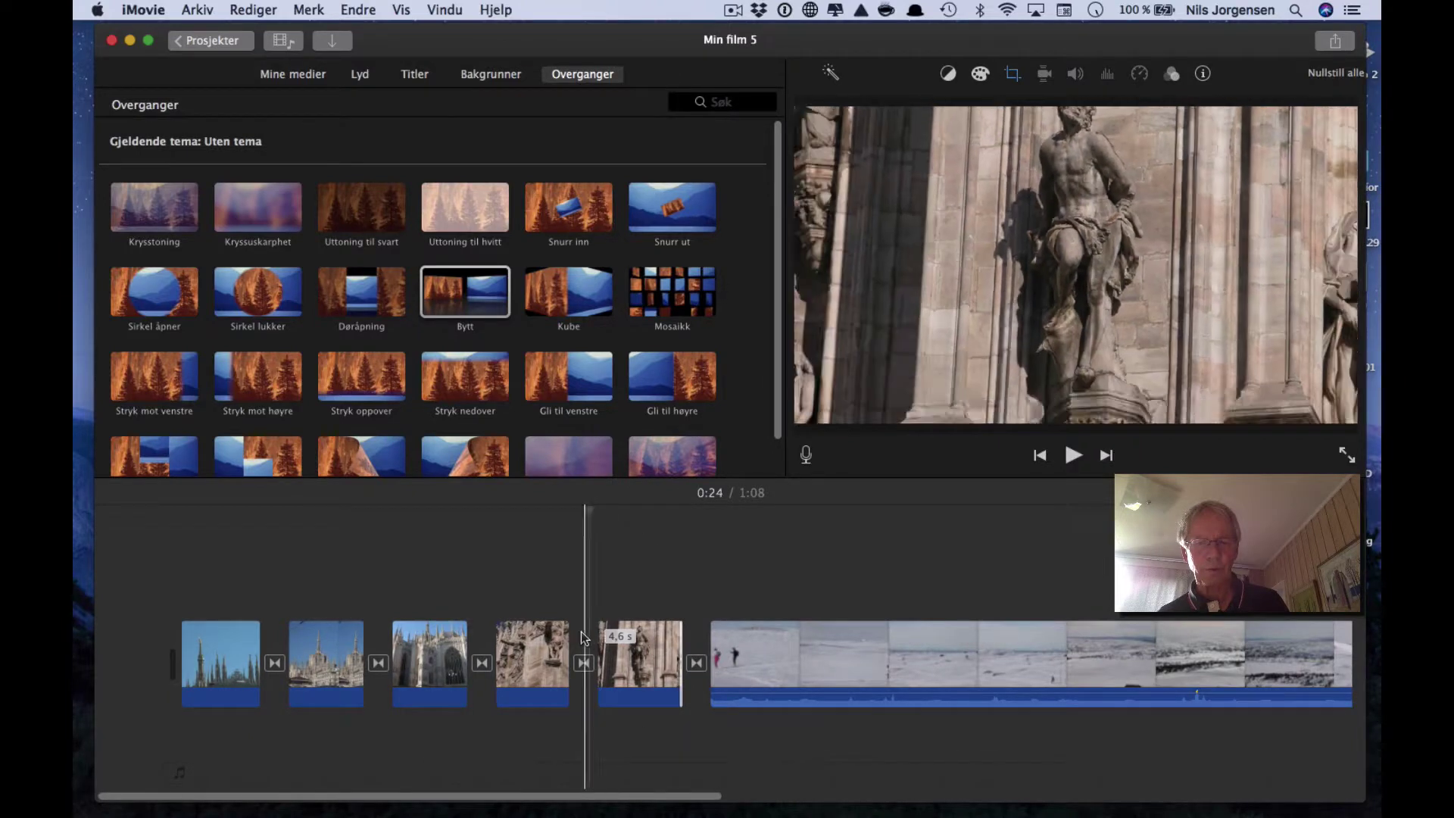
key("space")
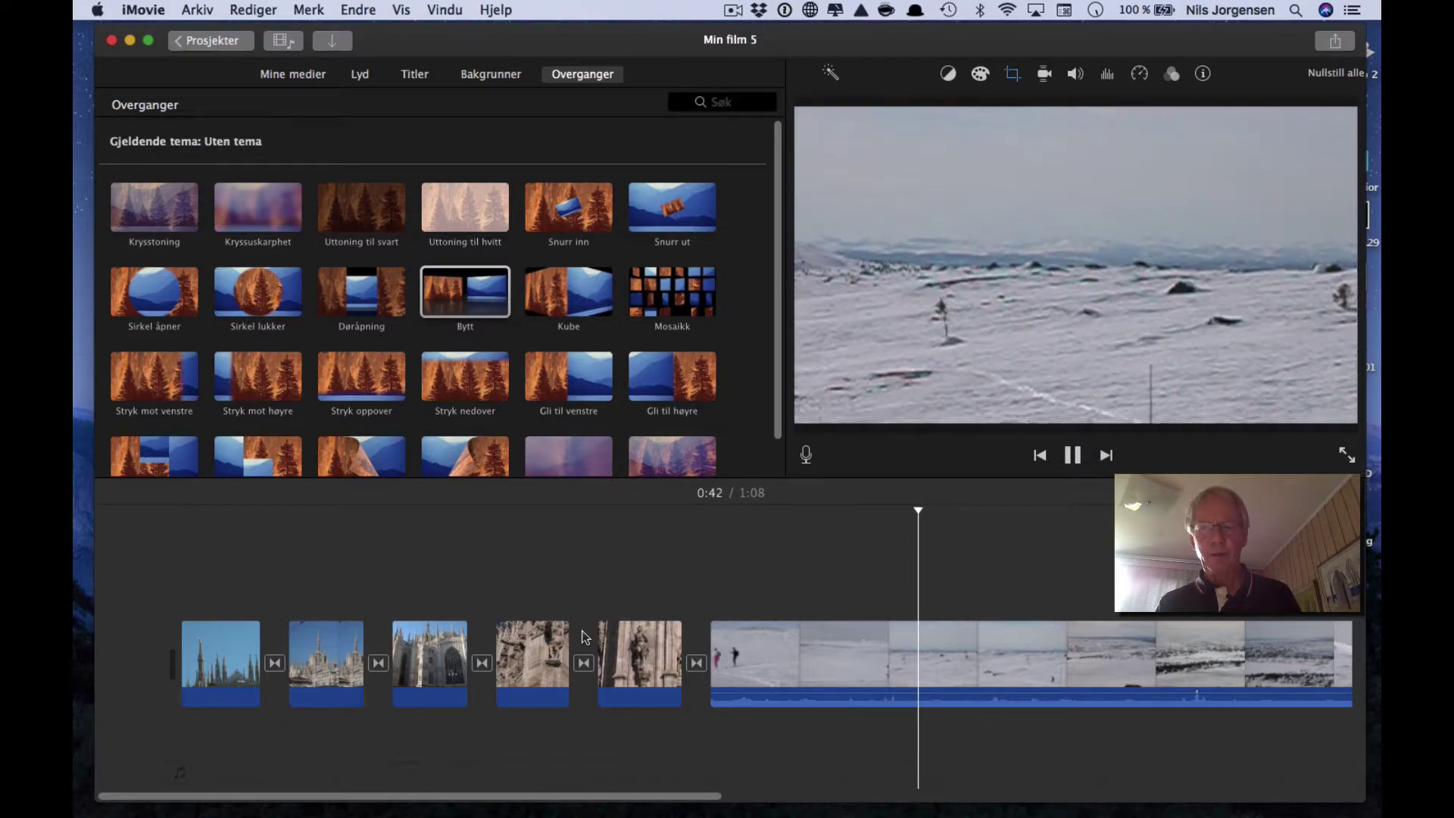
key("space")
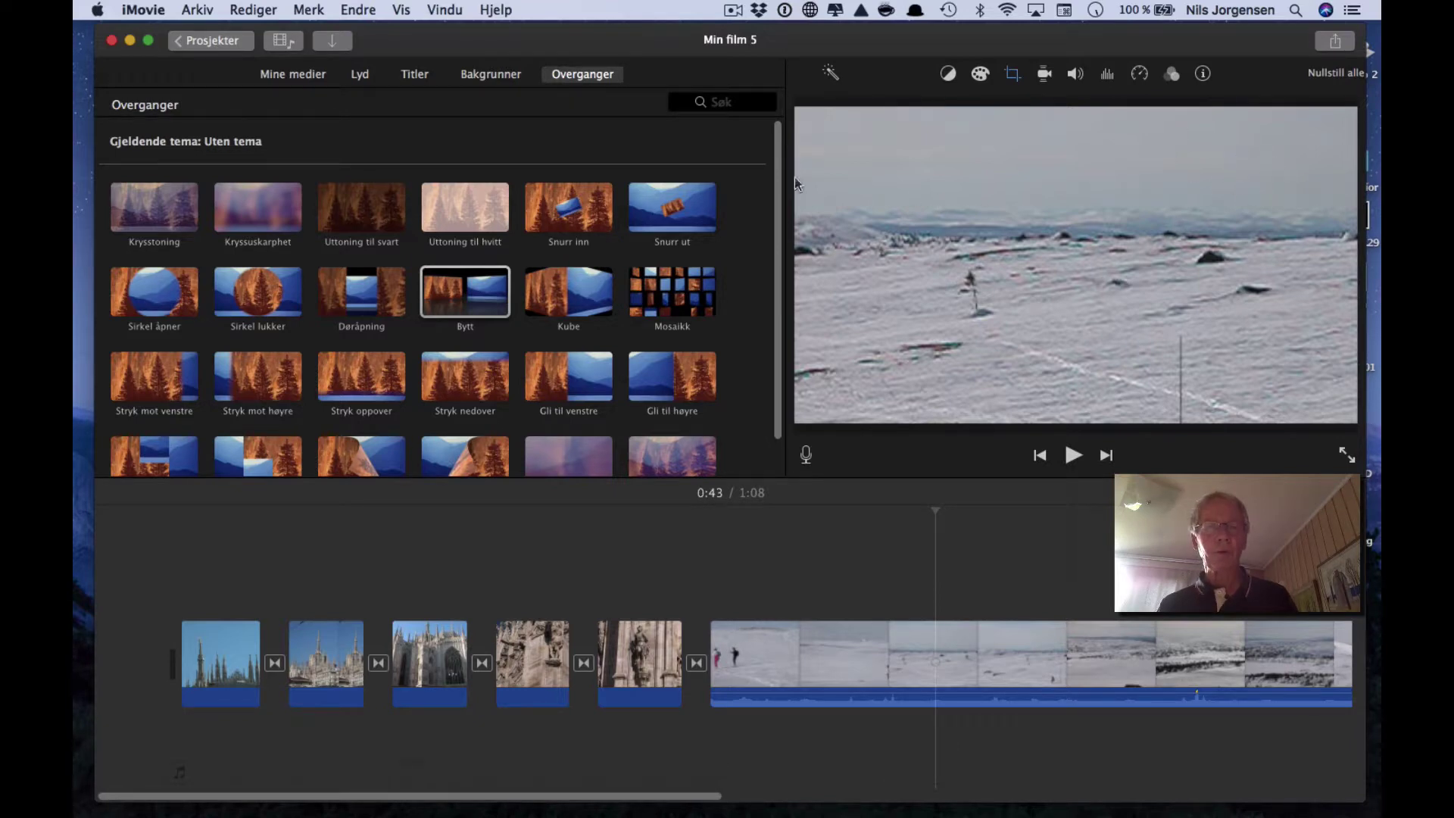
Place the photo of the man lighting candles from Bilder-bibliotek as an overlay above the early part of the snow video and dismiss the notification.
left_click(289, 75)
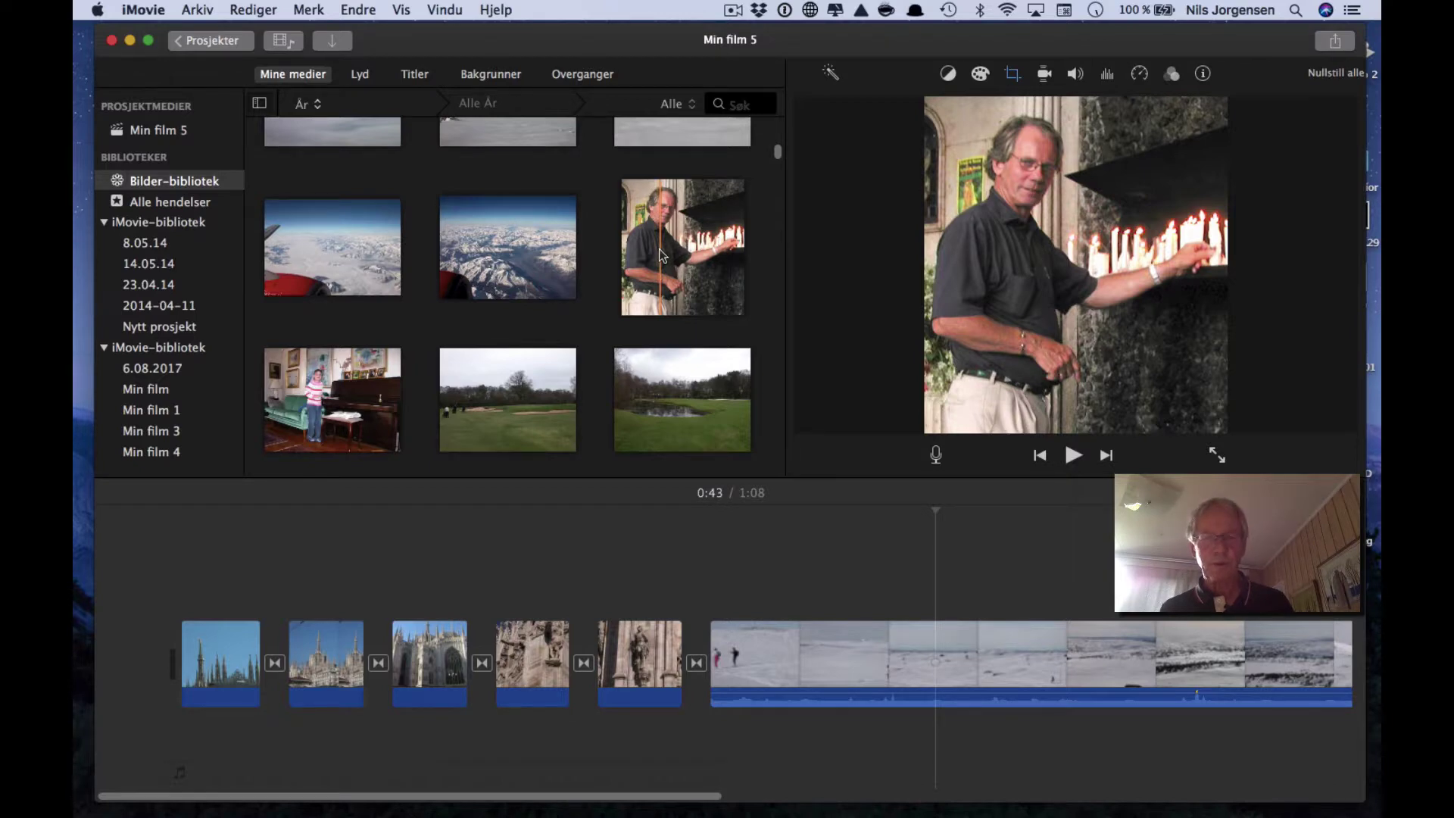
left_click(662, 256)
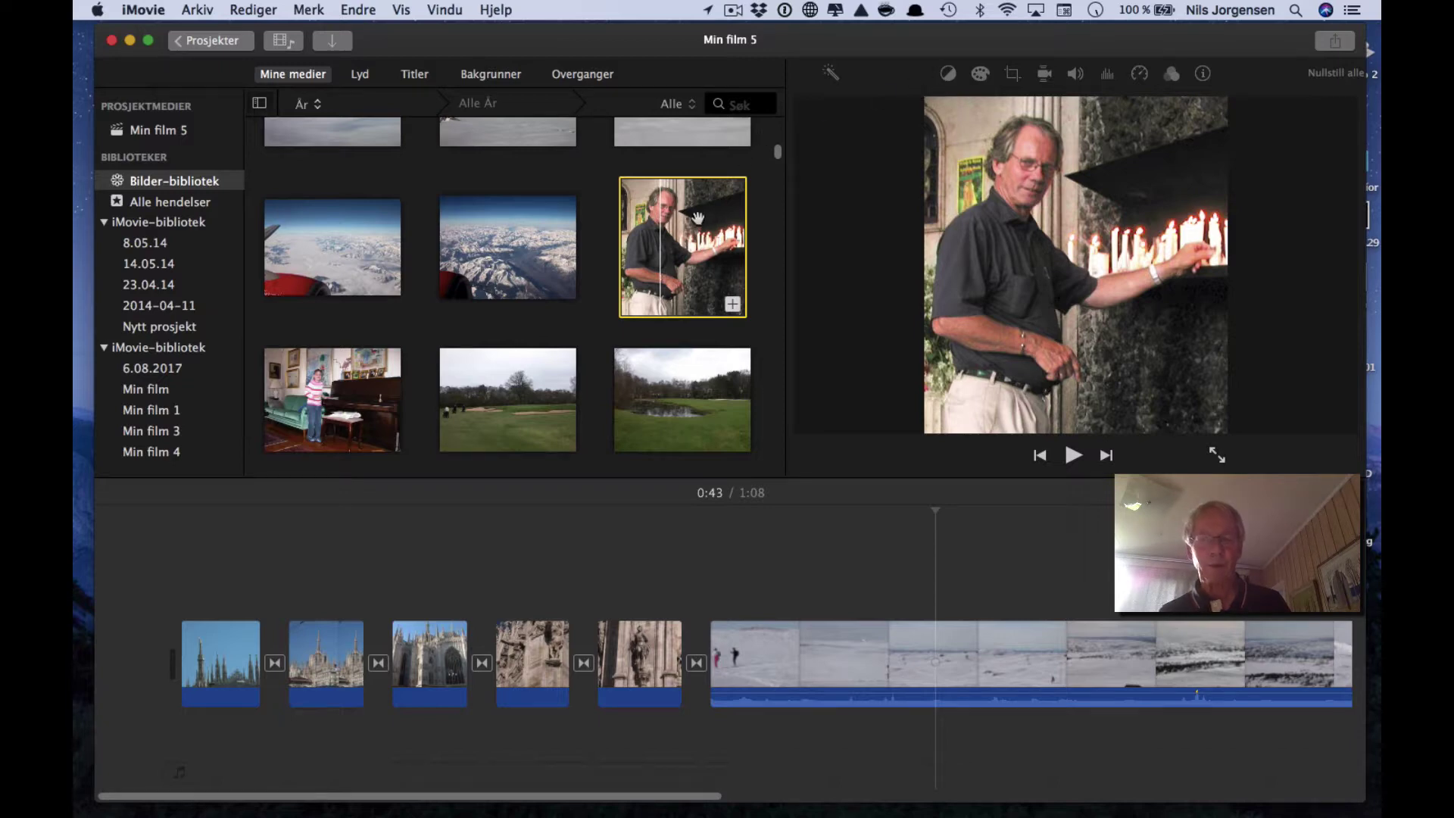
left_click_drag(699, 219, 776, 562)
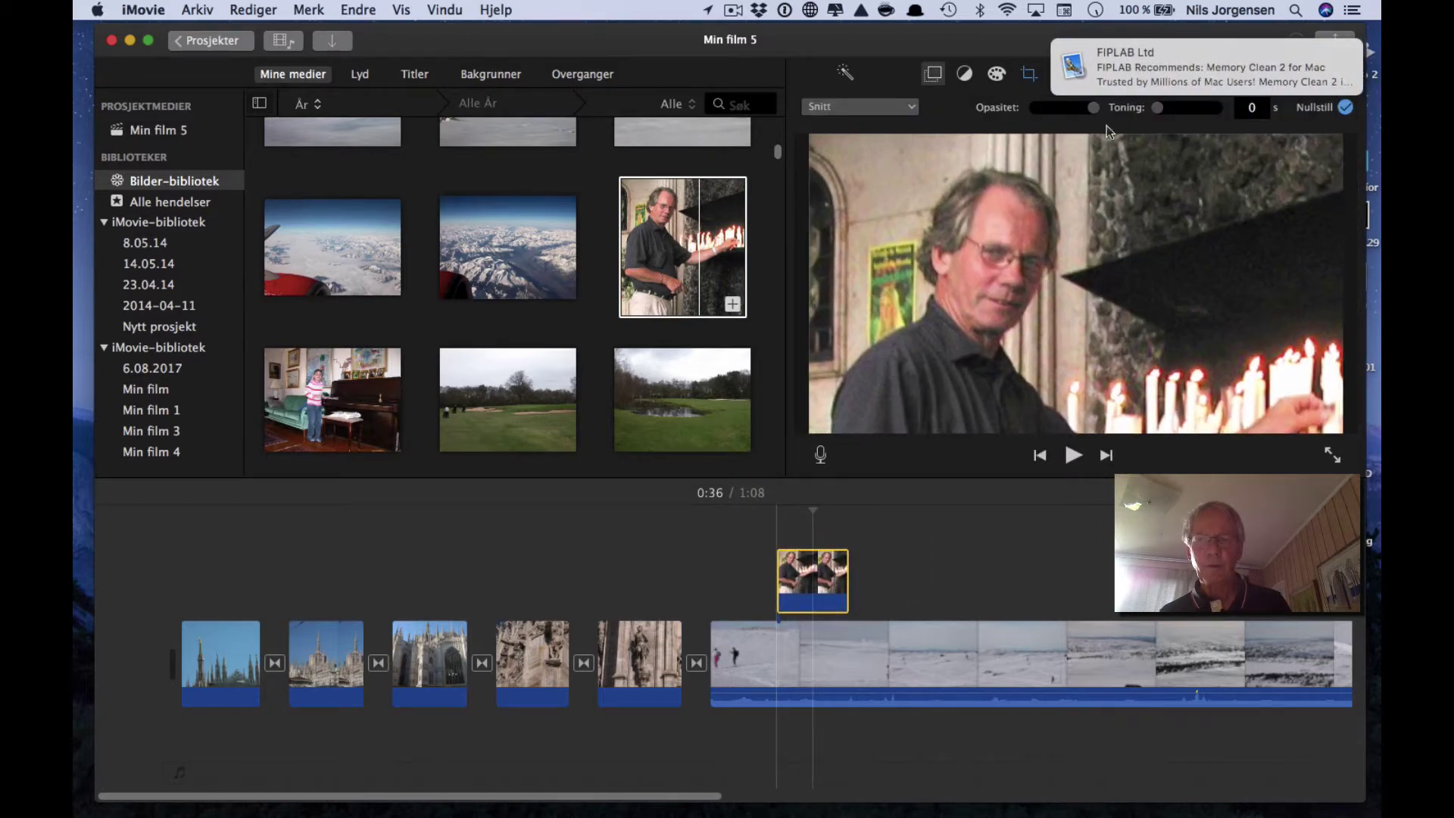
mouse_move(1120, 97)
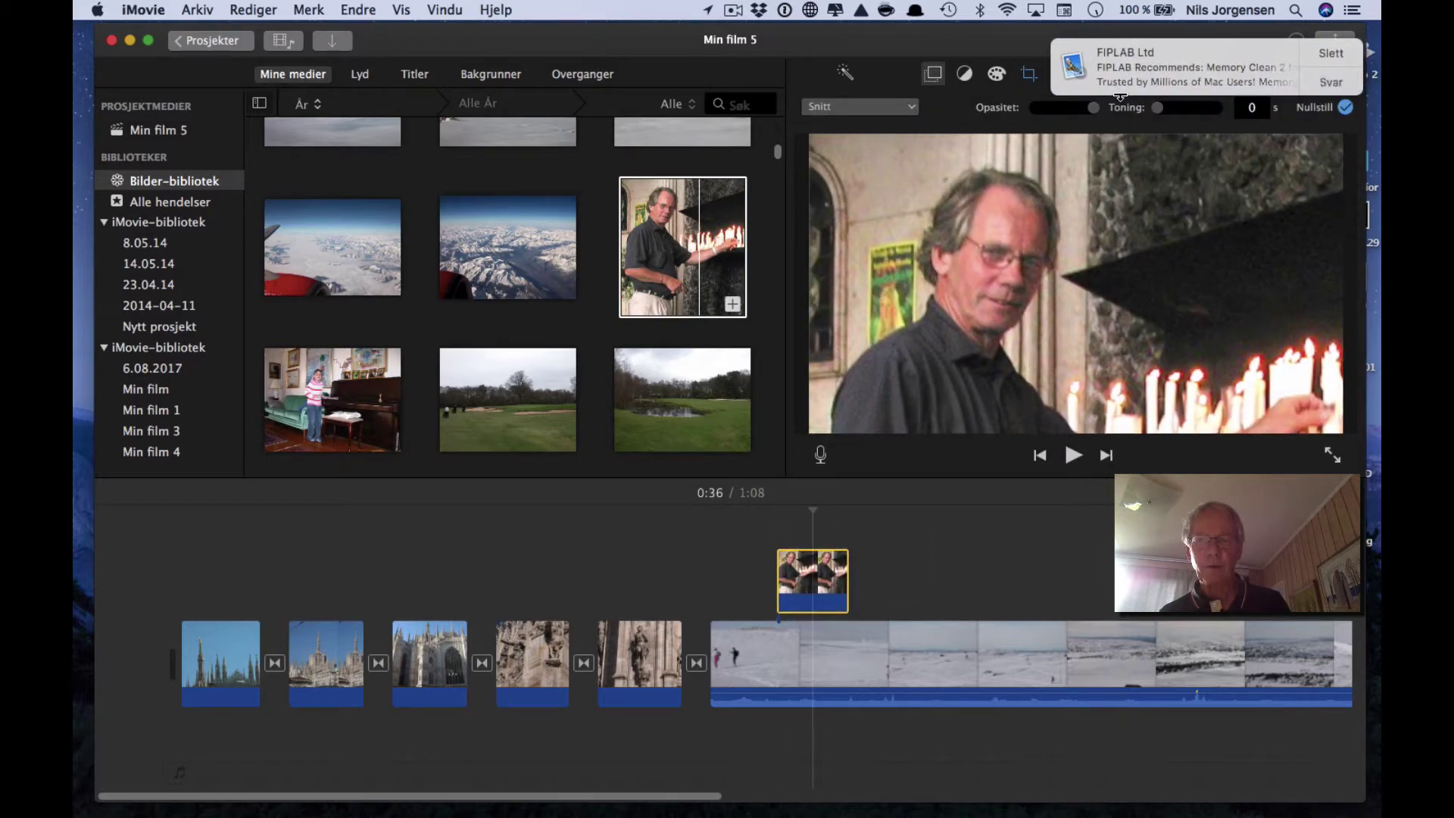
left_click(1332, 53)
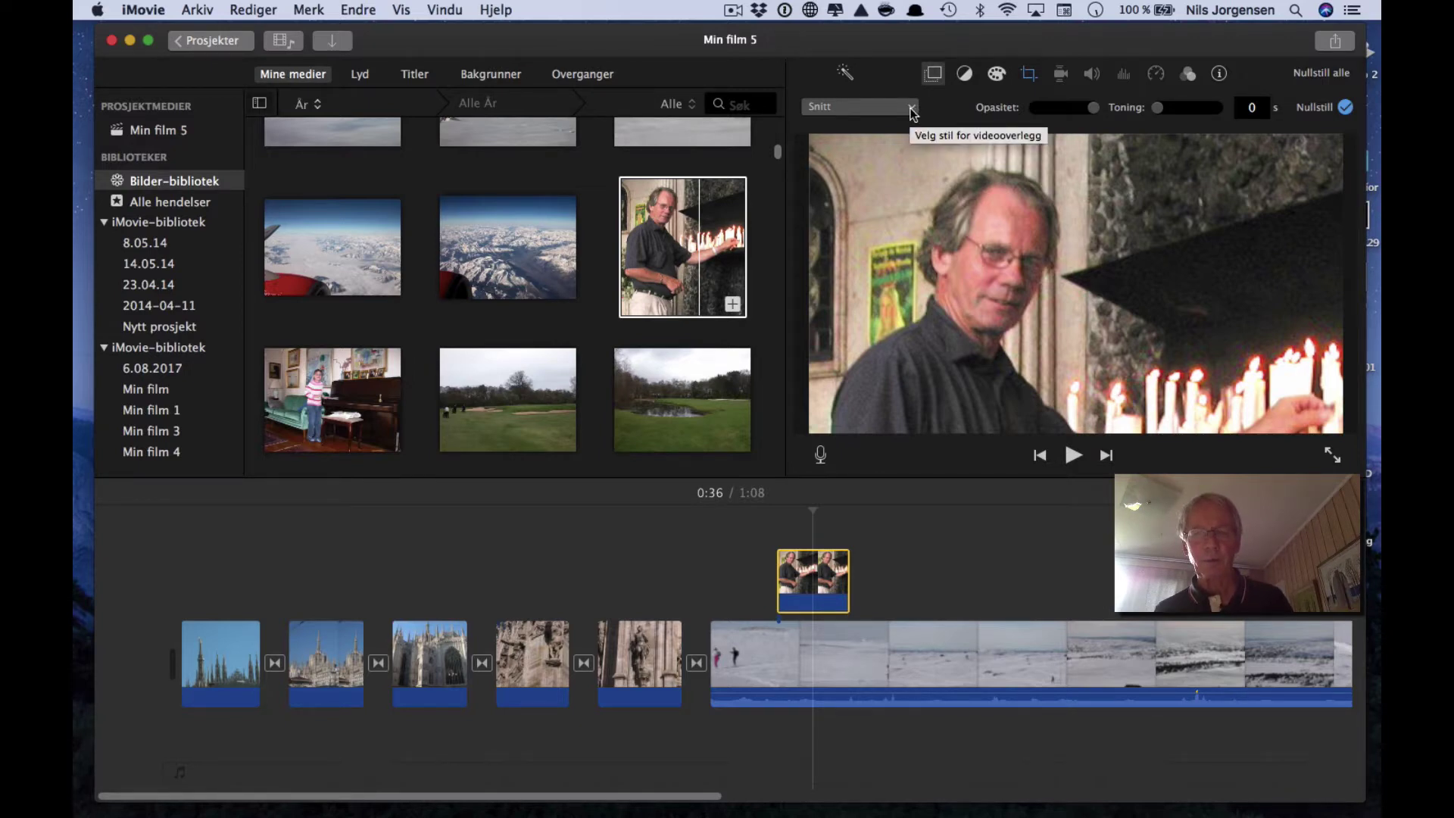
Set the candle photo overlay to Bilde i bilde, enlarge it in the upper left of the video picture, and preview it.
left_click(912, 112)
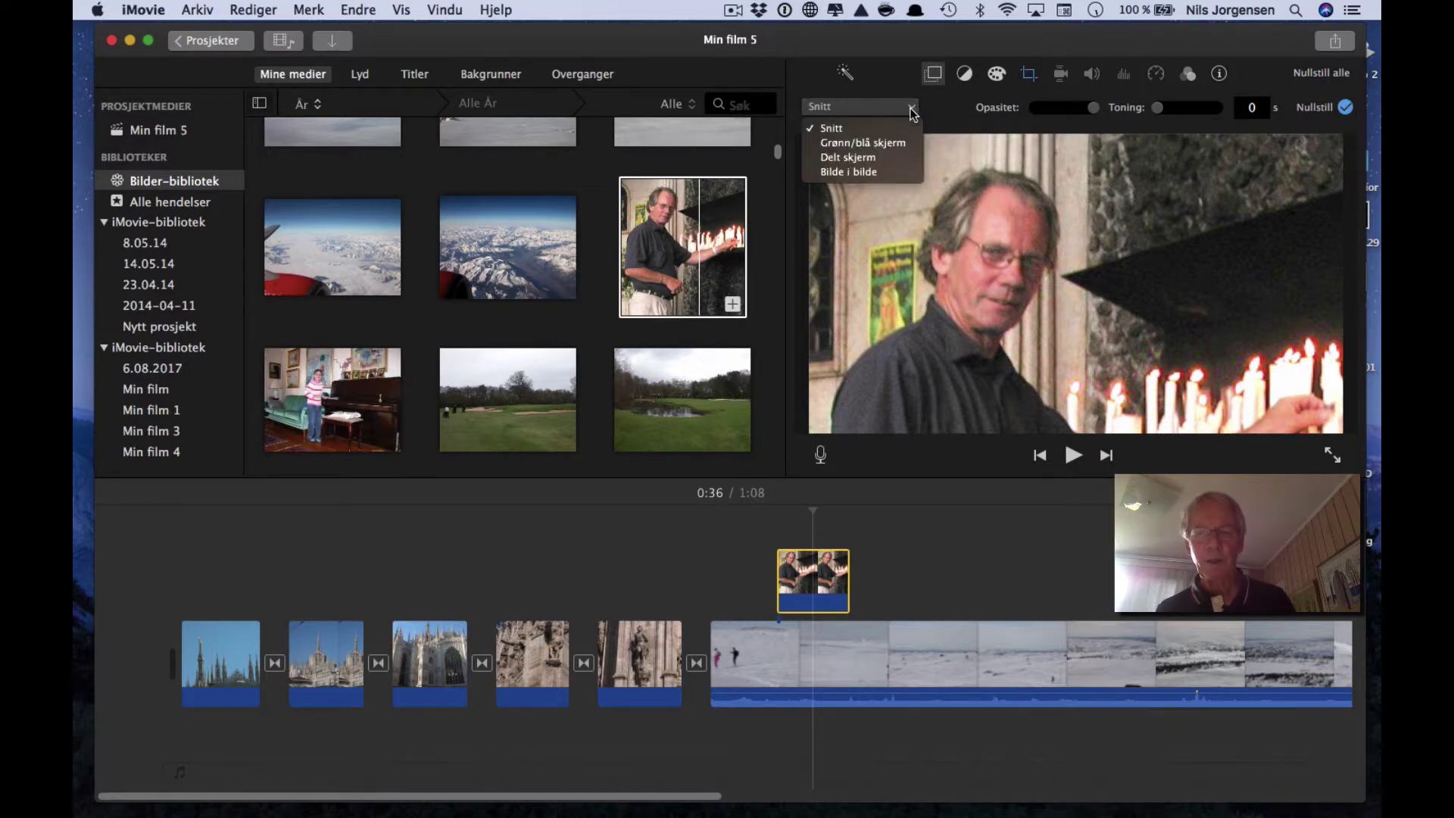
left_click(893, 172)
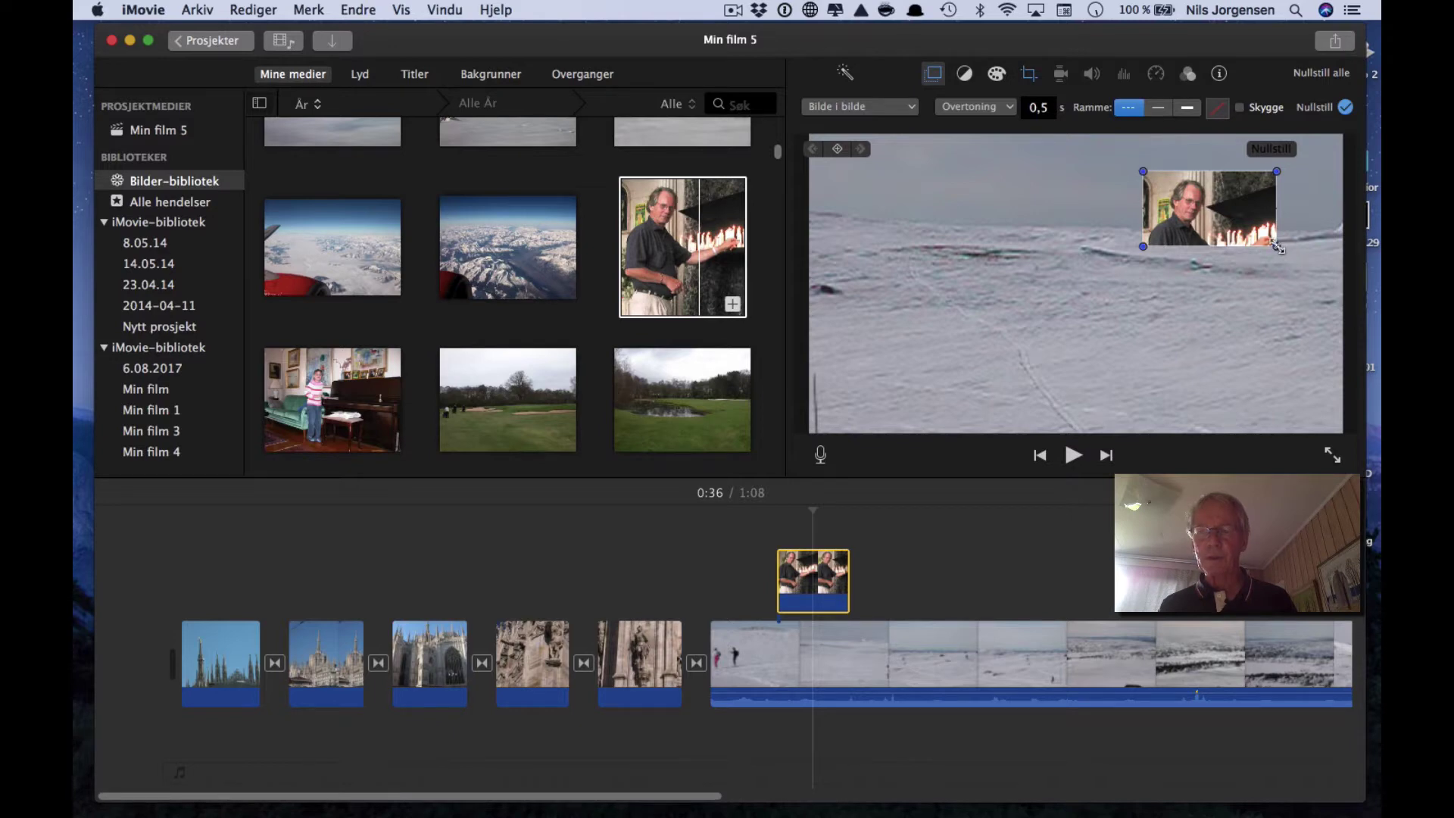
left_click_drag(1278, 246, 1134, 237)
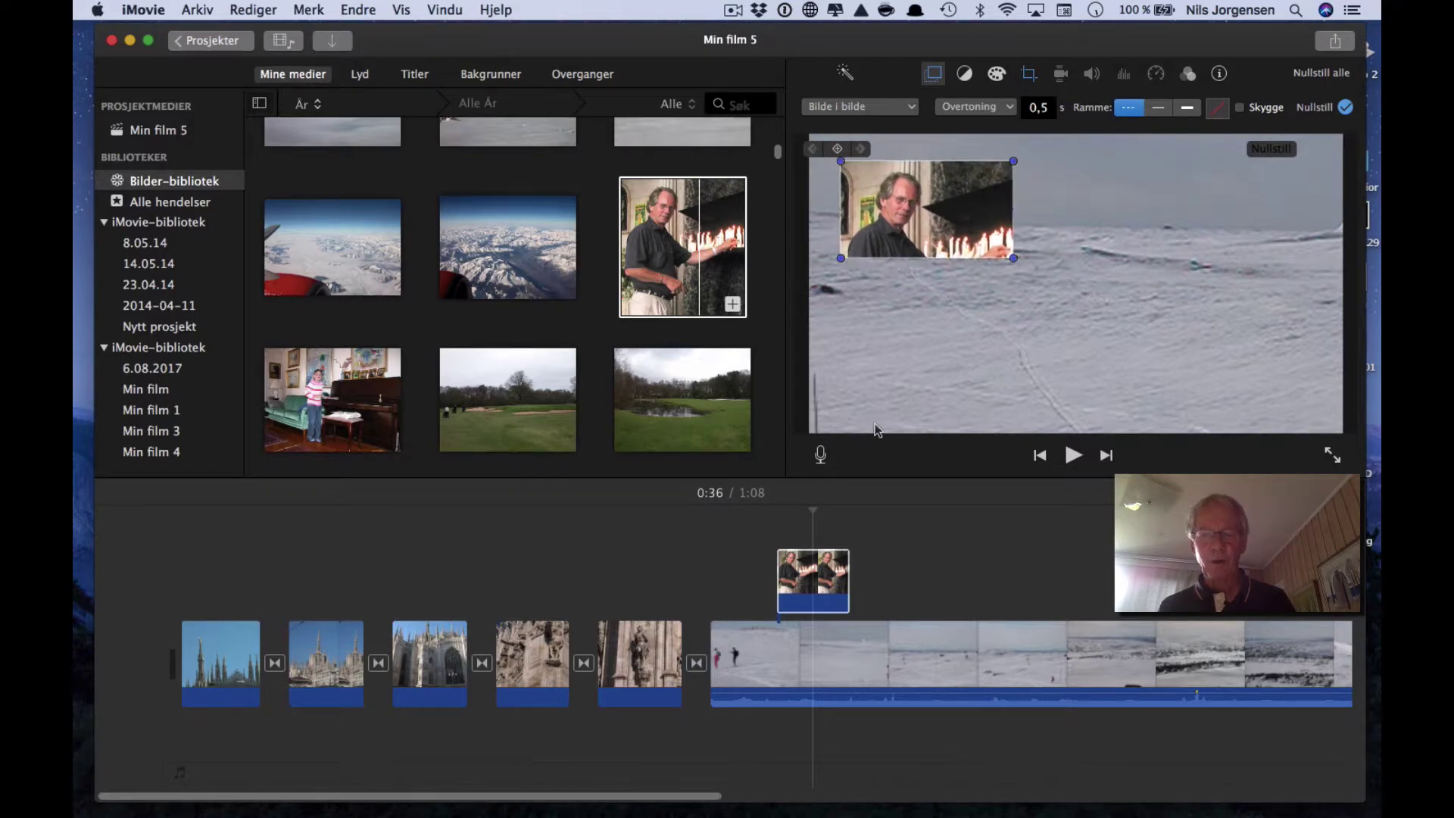
left_click(820, 577)
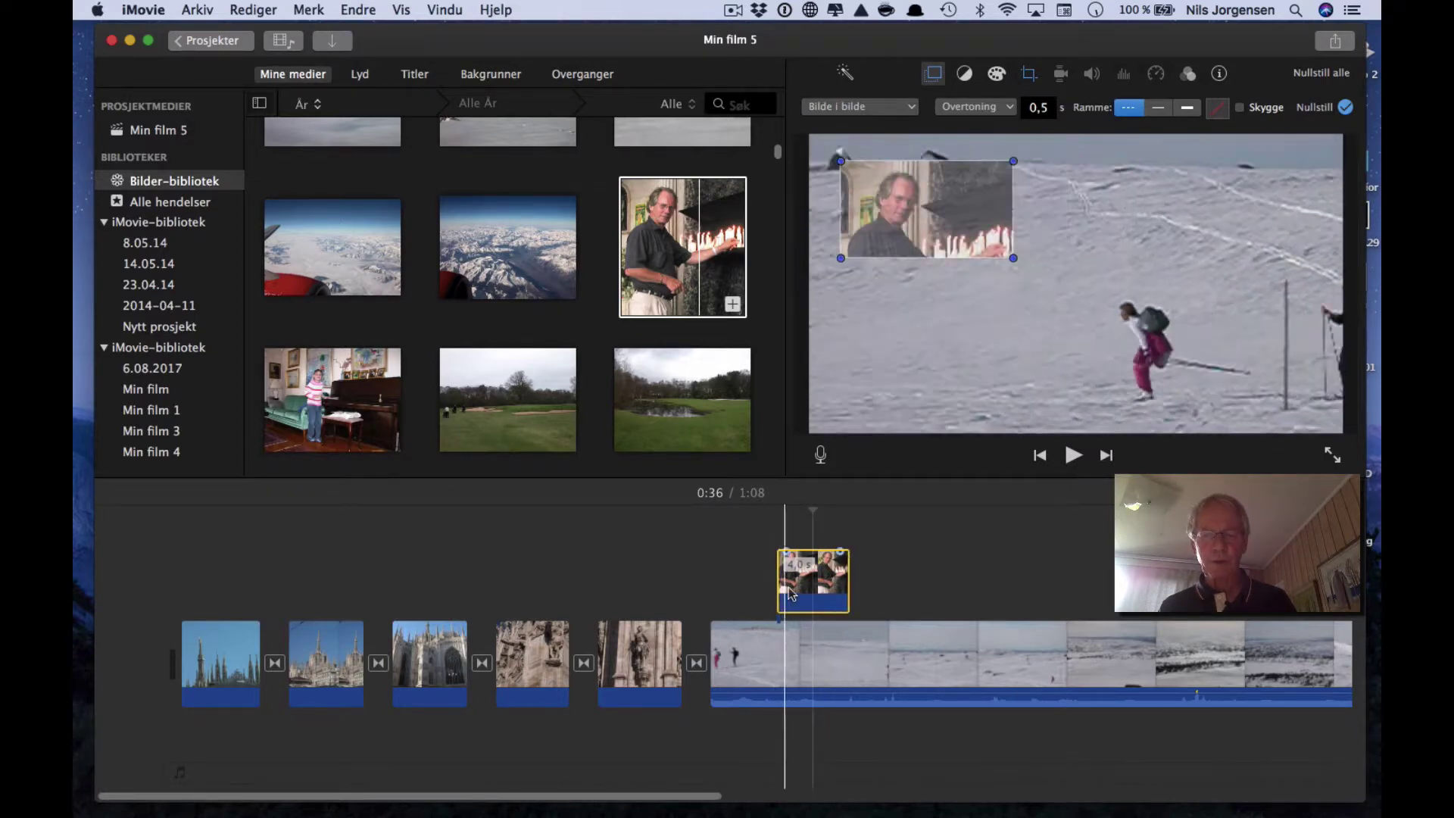
left_click(709, 606)
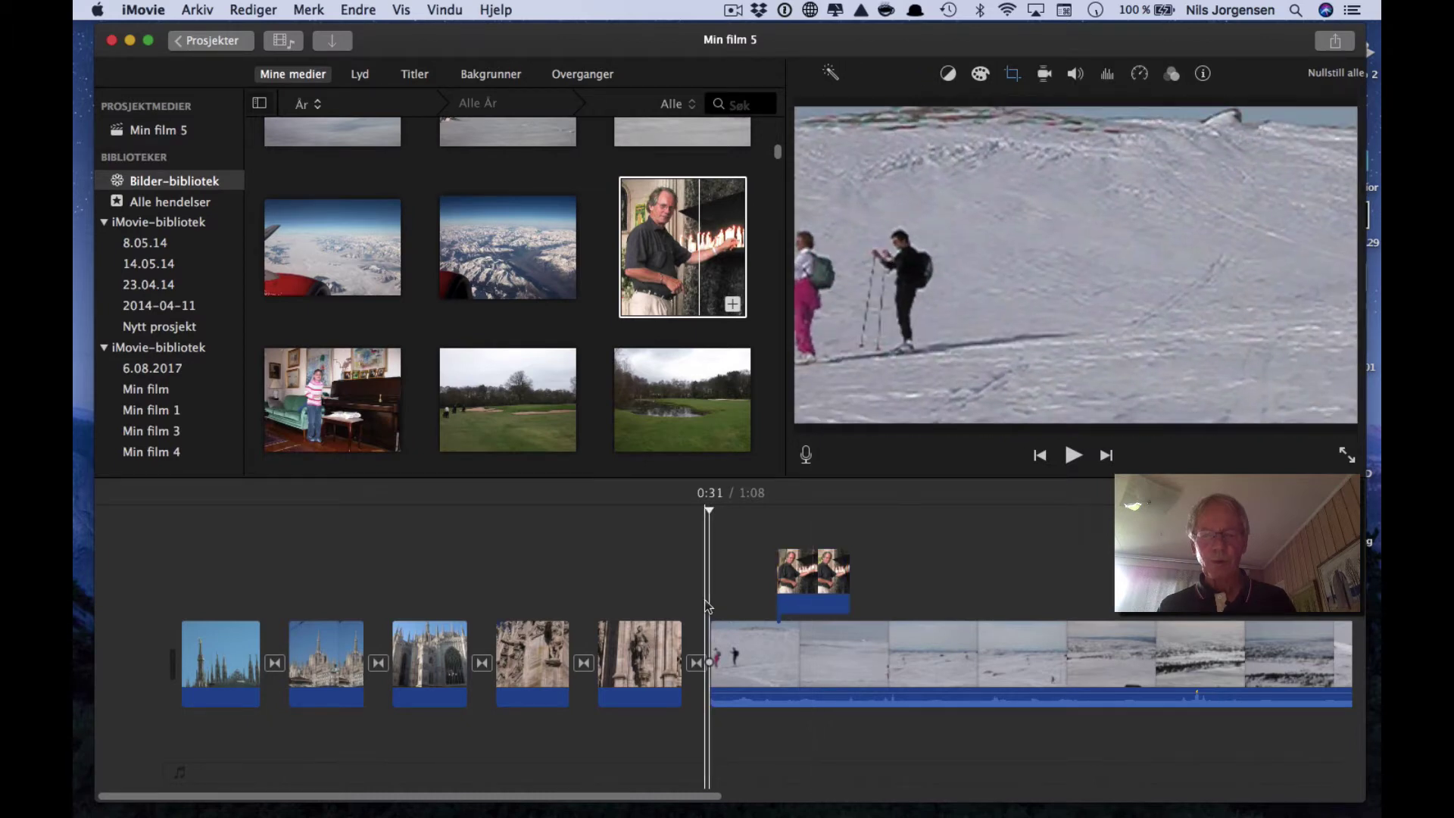
key("space")
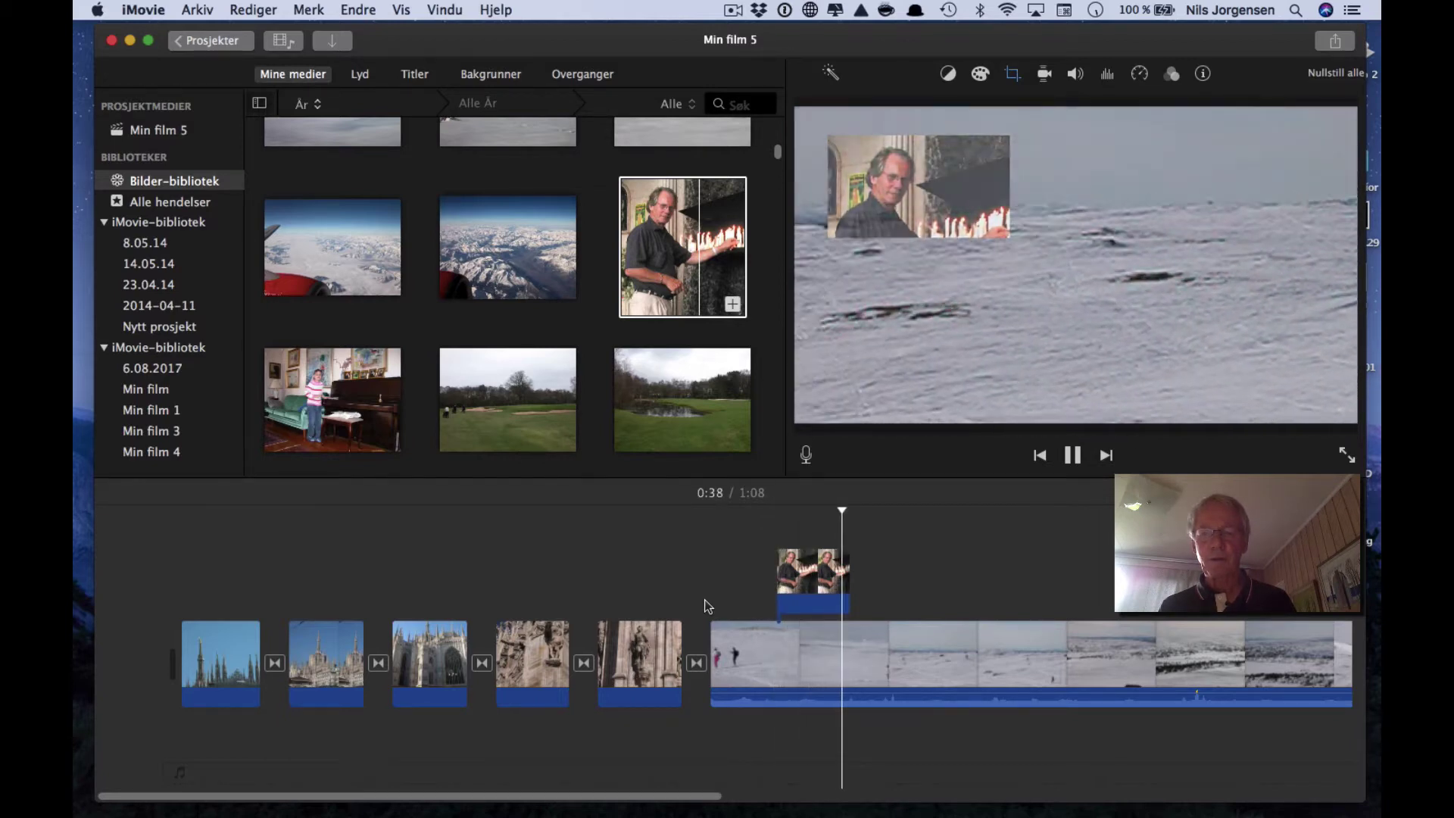
key("space")
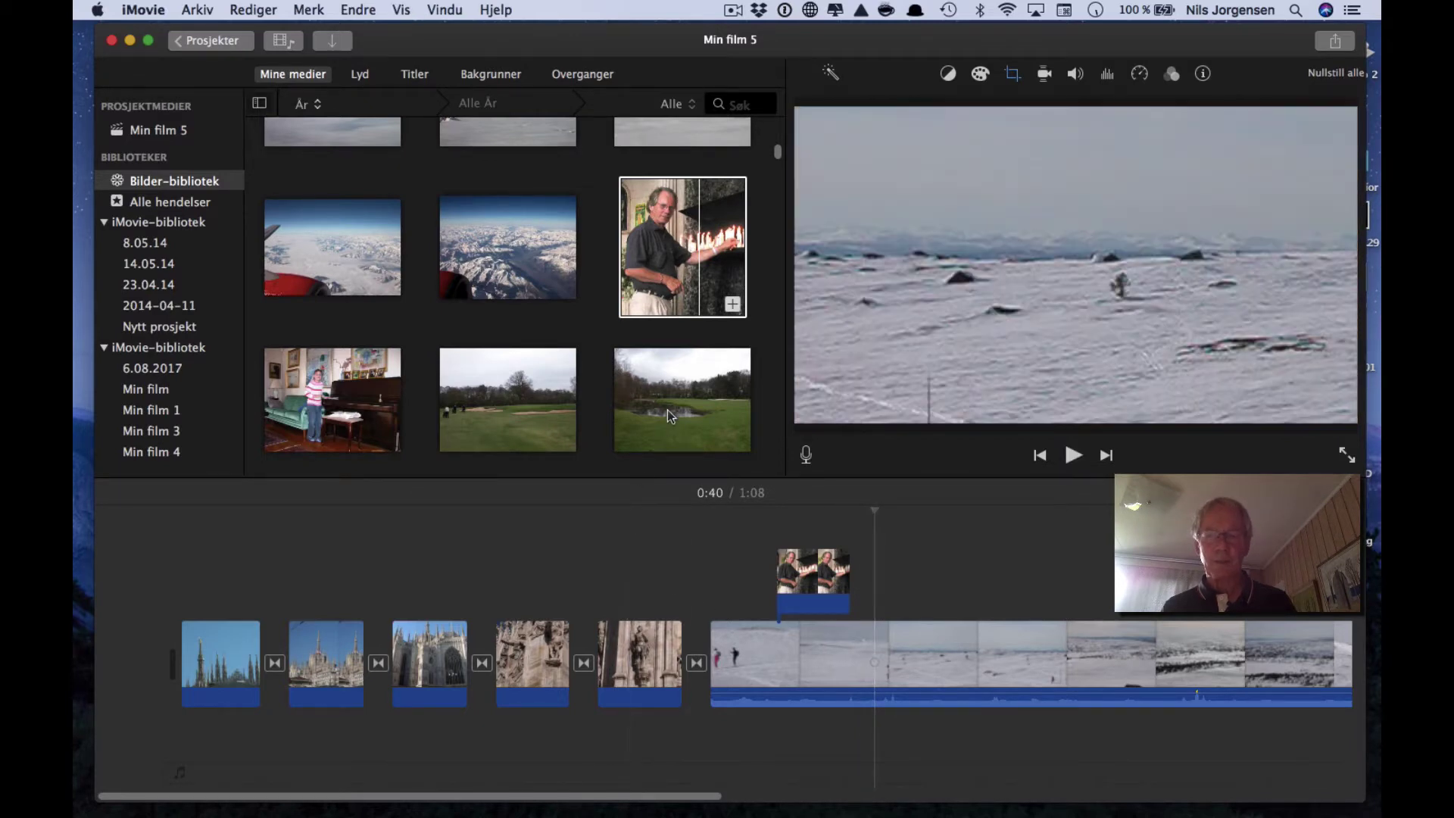
Overlay the golf course pond photo on the snow video after the candle photo as Bilde i bilde, then preview both overlays.
left_click(671, 403)
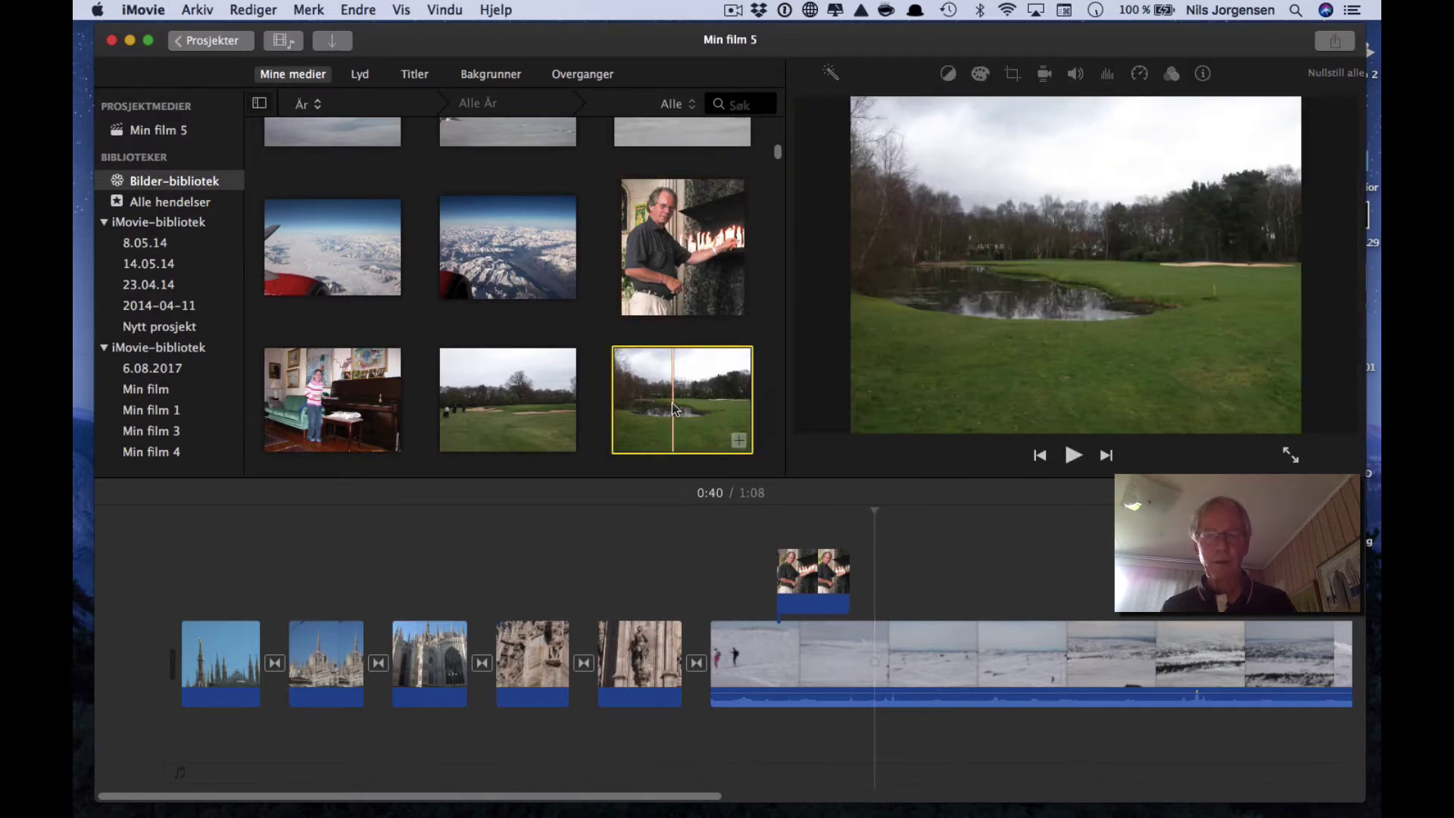
left_click_drag(706, 422, 916, 577)
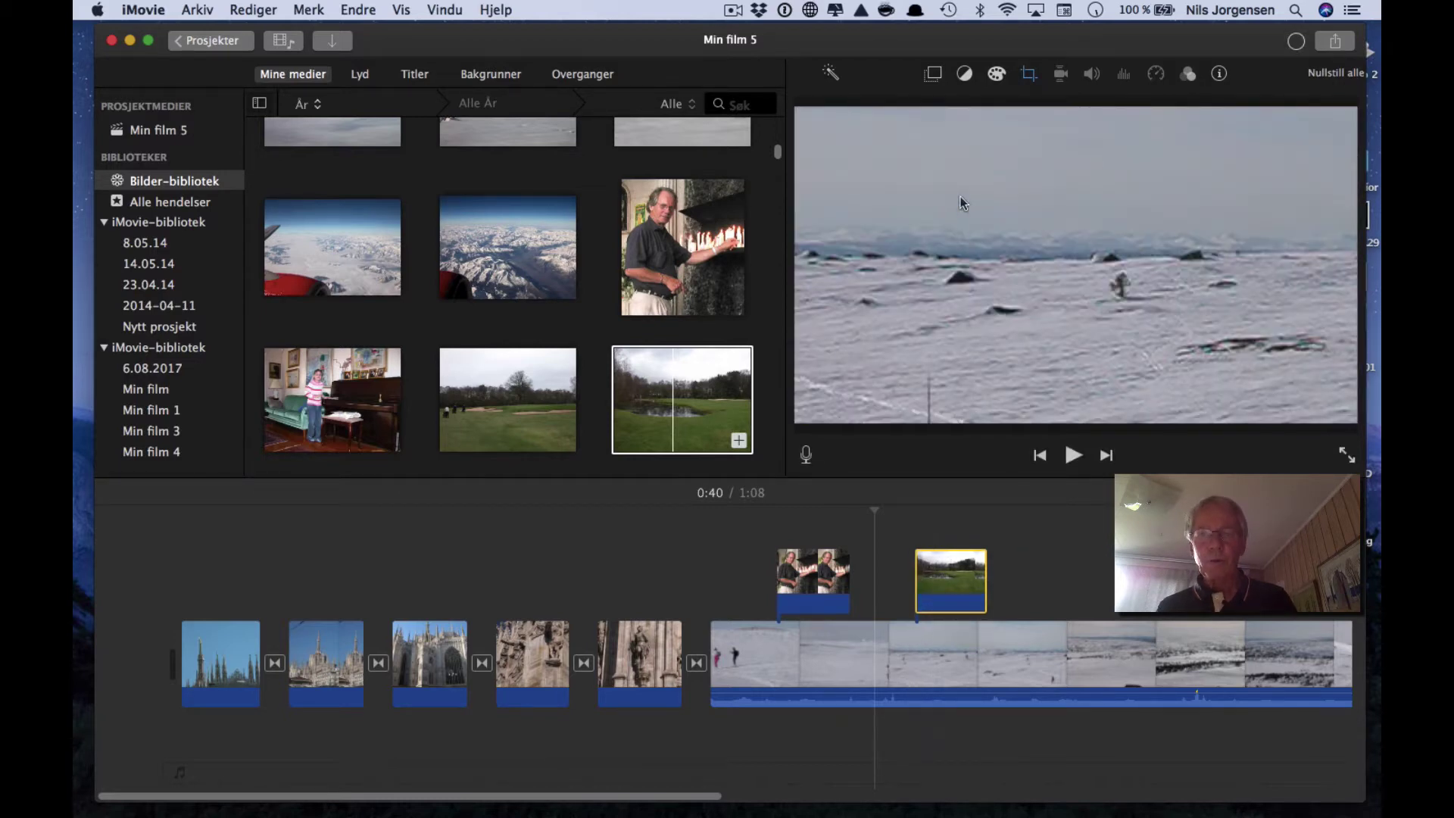
left_click(934, 74)
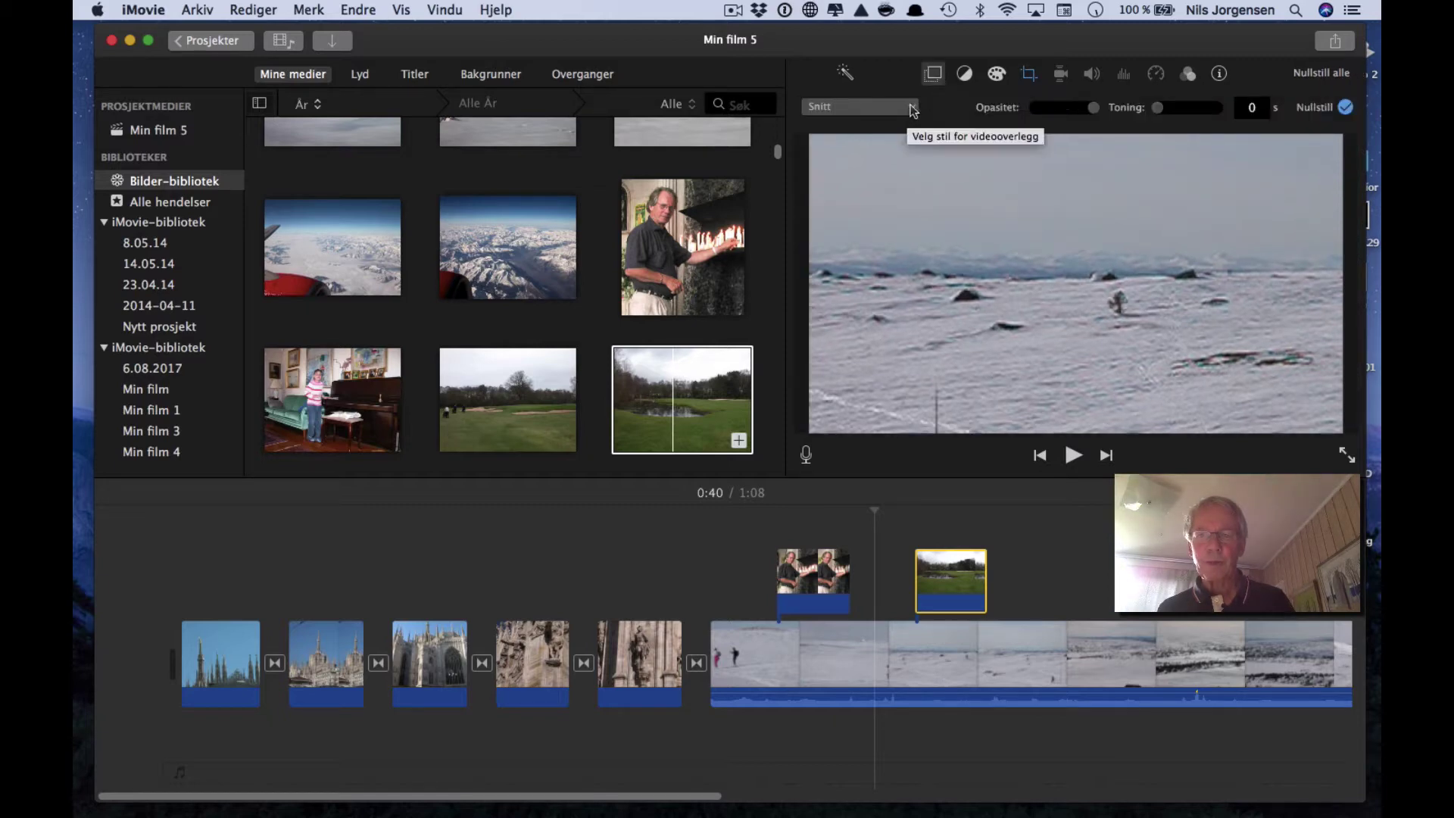
left_click(912, 108)
left_click(889, 172)
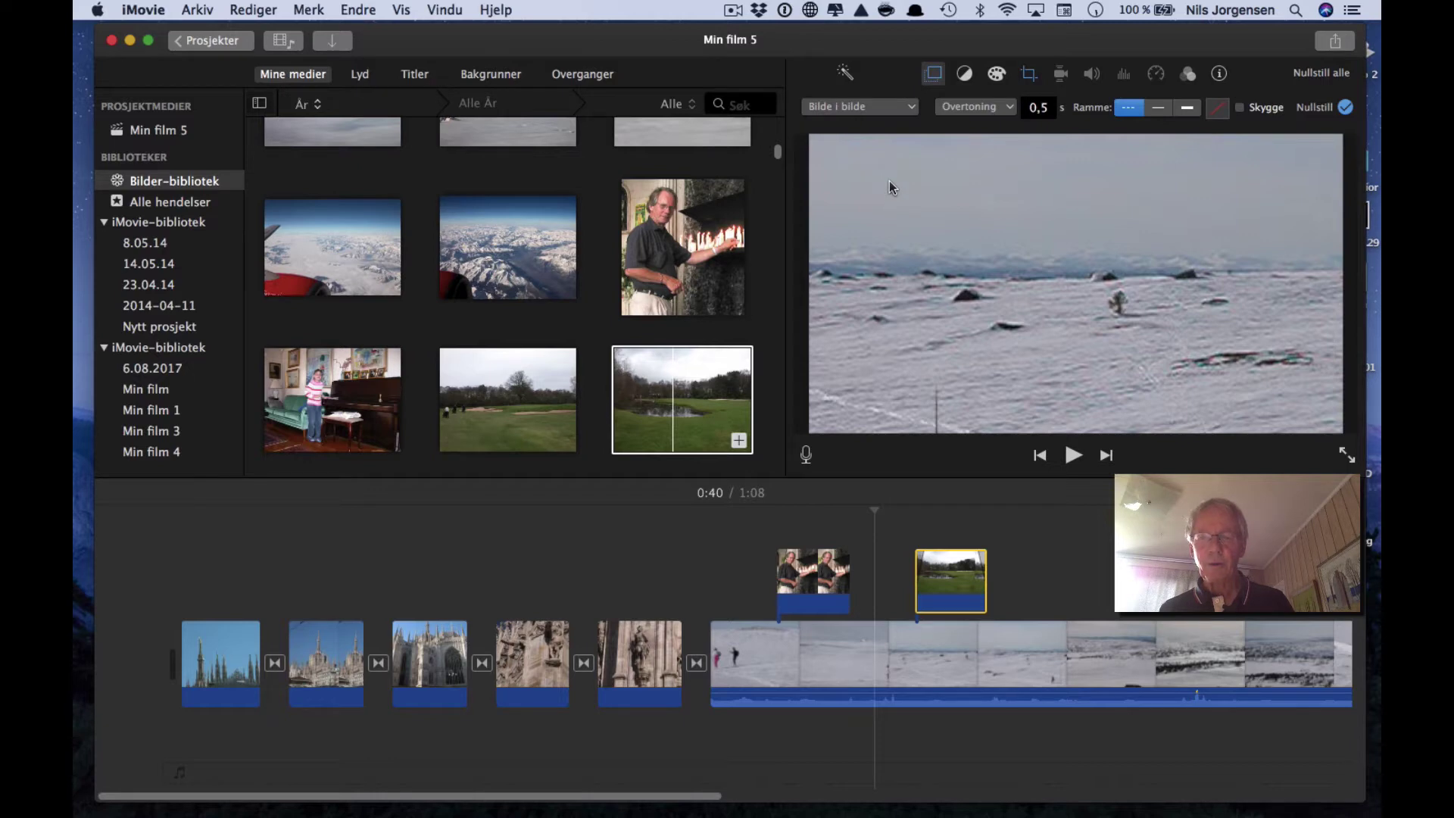
left_click(700, 565)
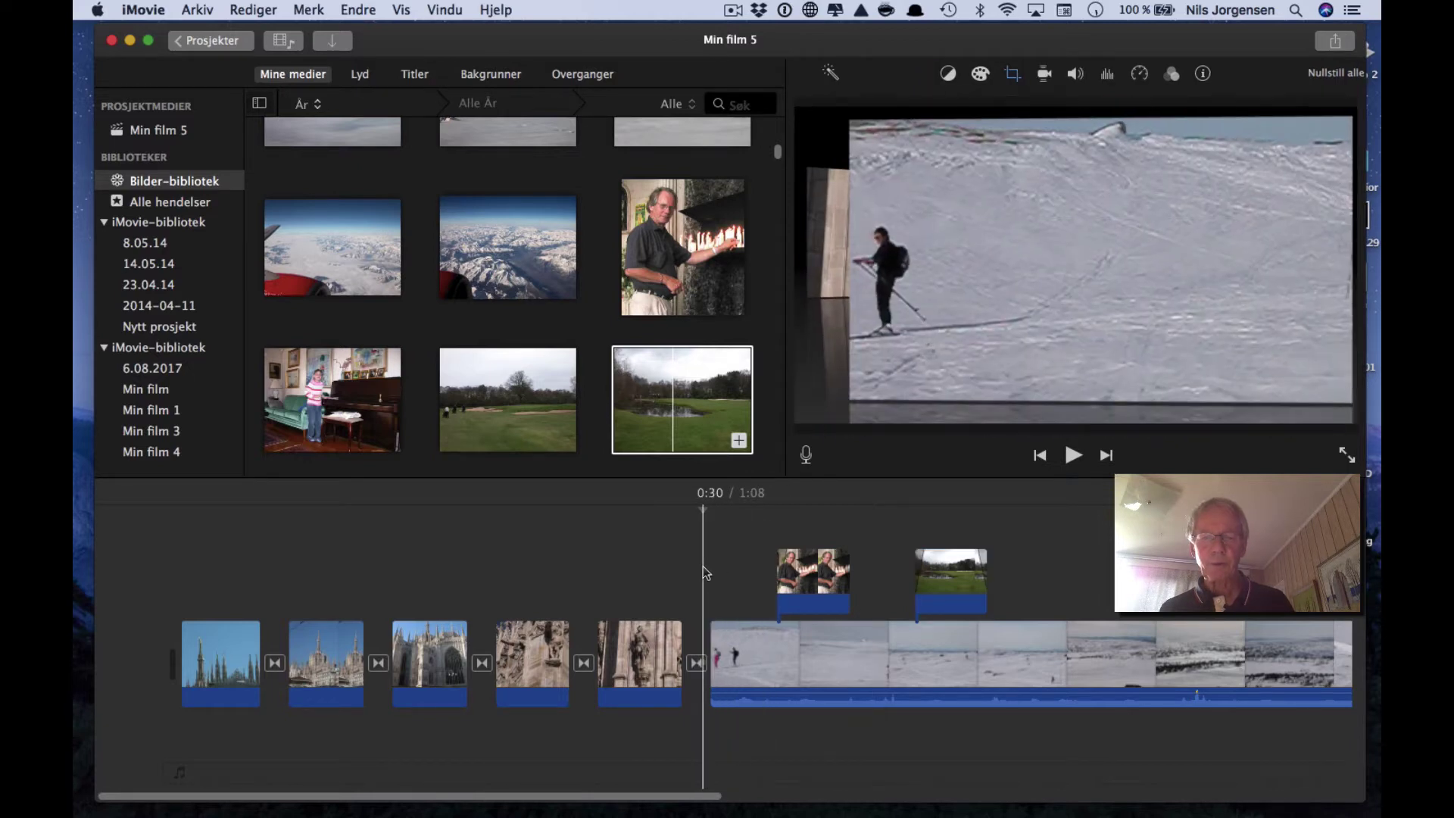
key("space")
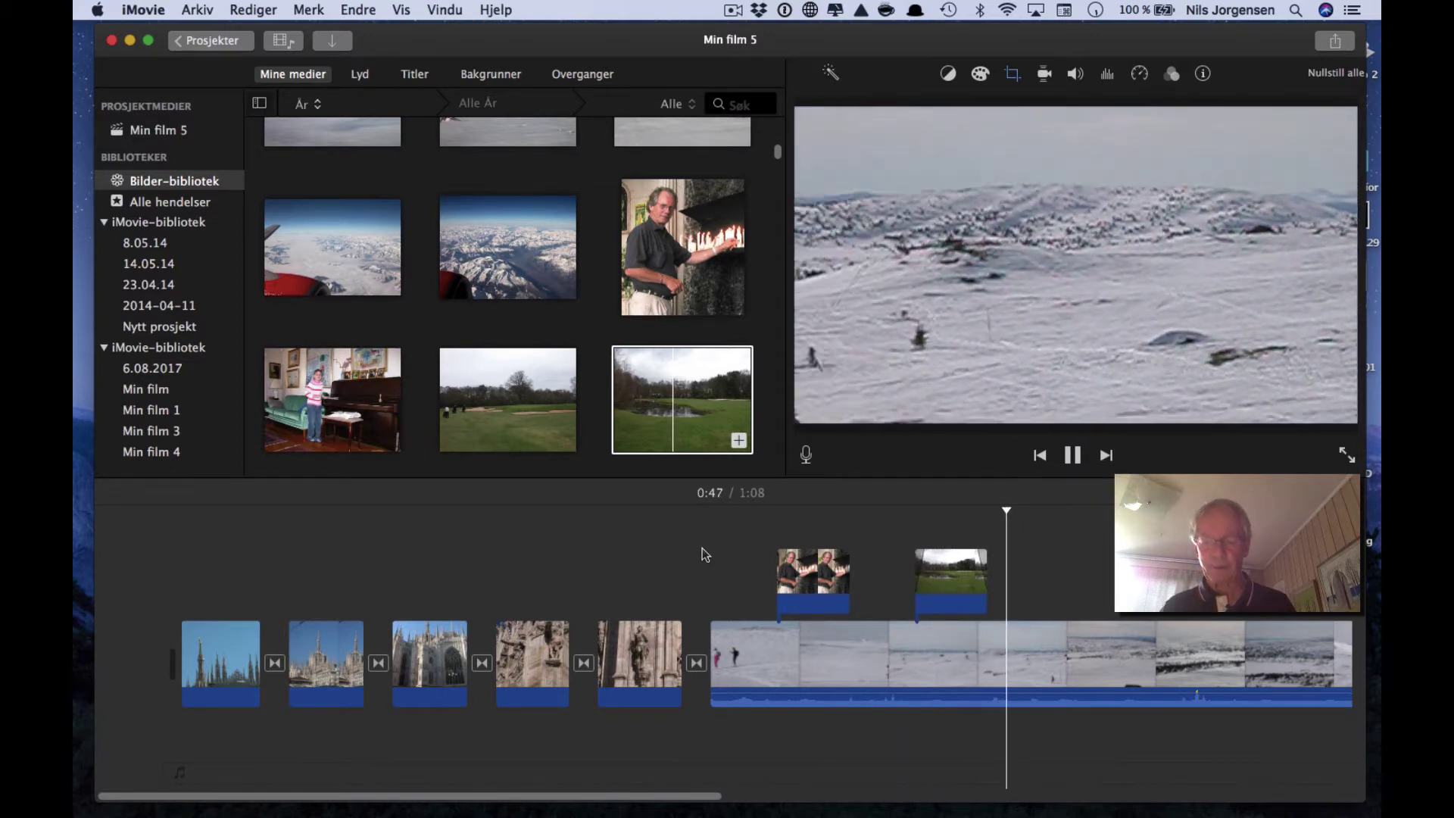
key("space")
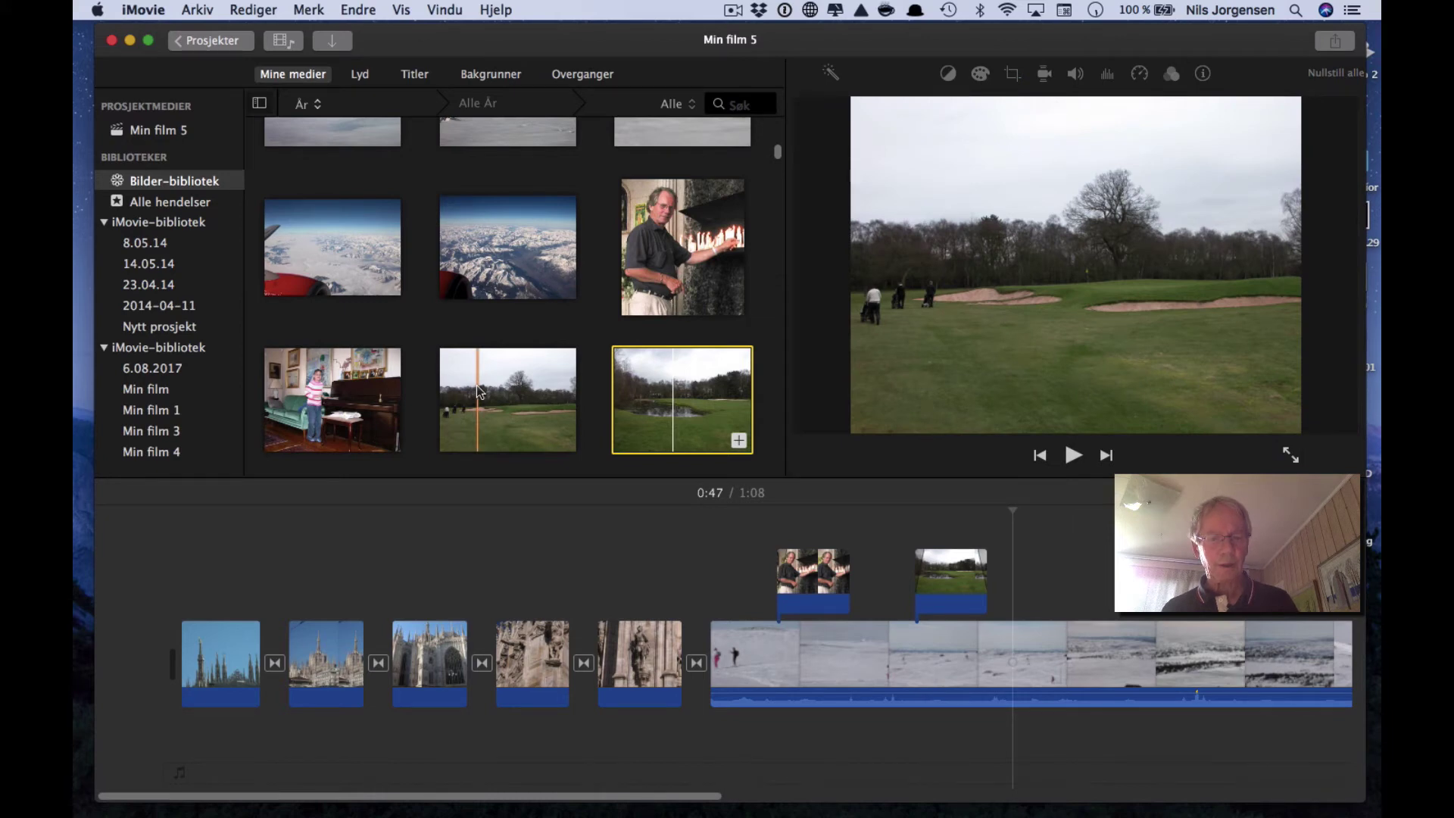
Place the golf course photo with the golfers as an overlay above the second cathedral photo and preview it.
left_click_drag(479, 391, 314, 581)
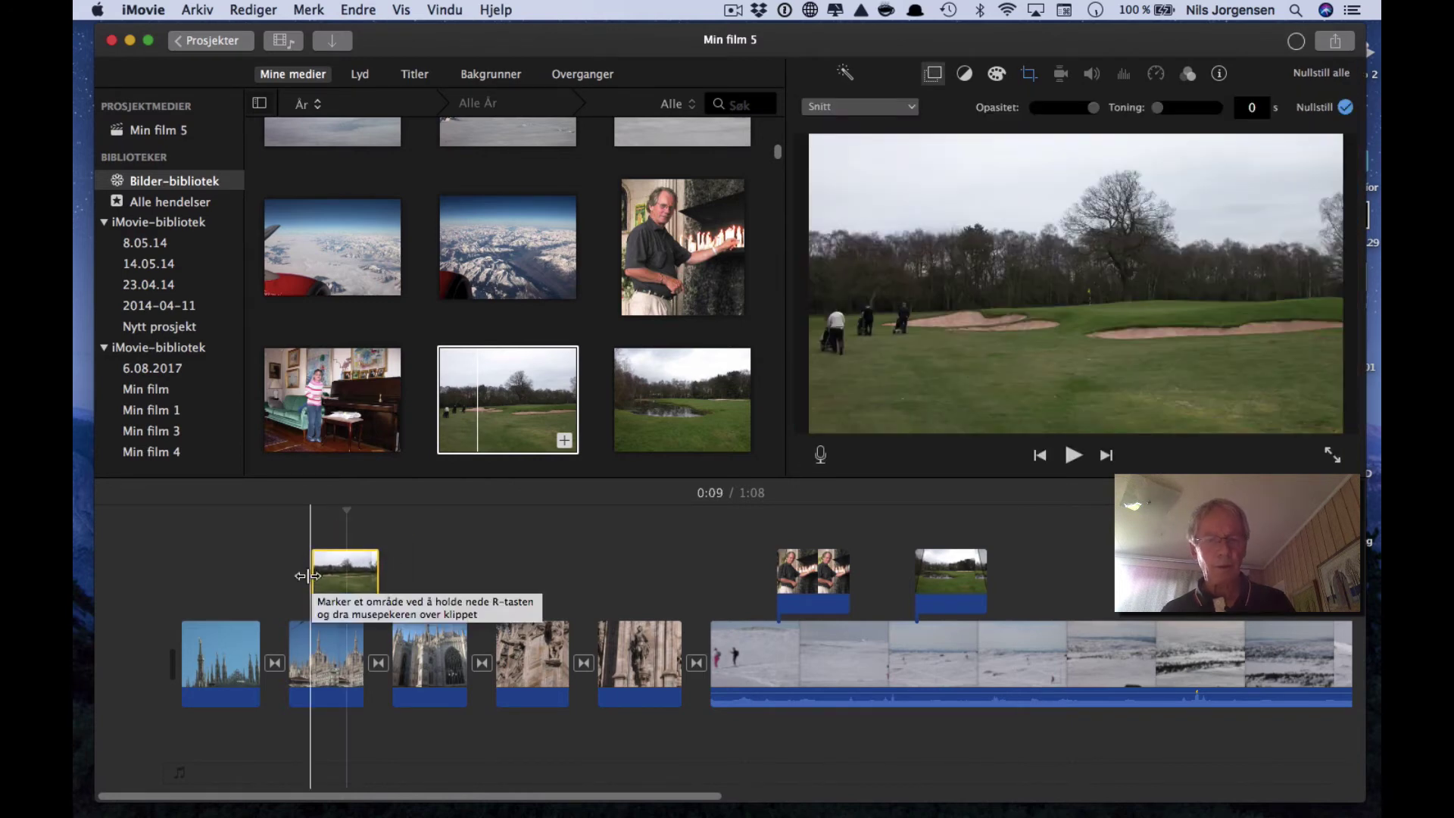
left_click(285, 588)
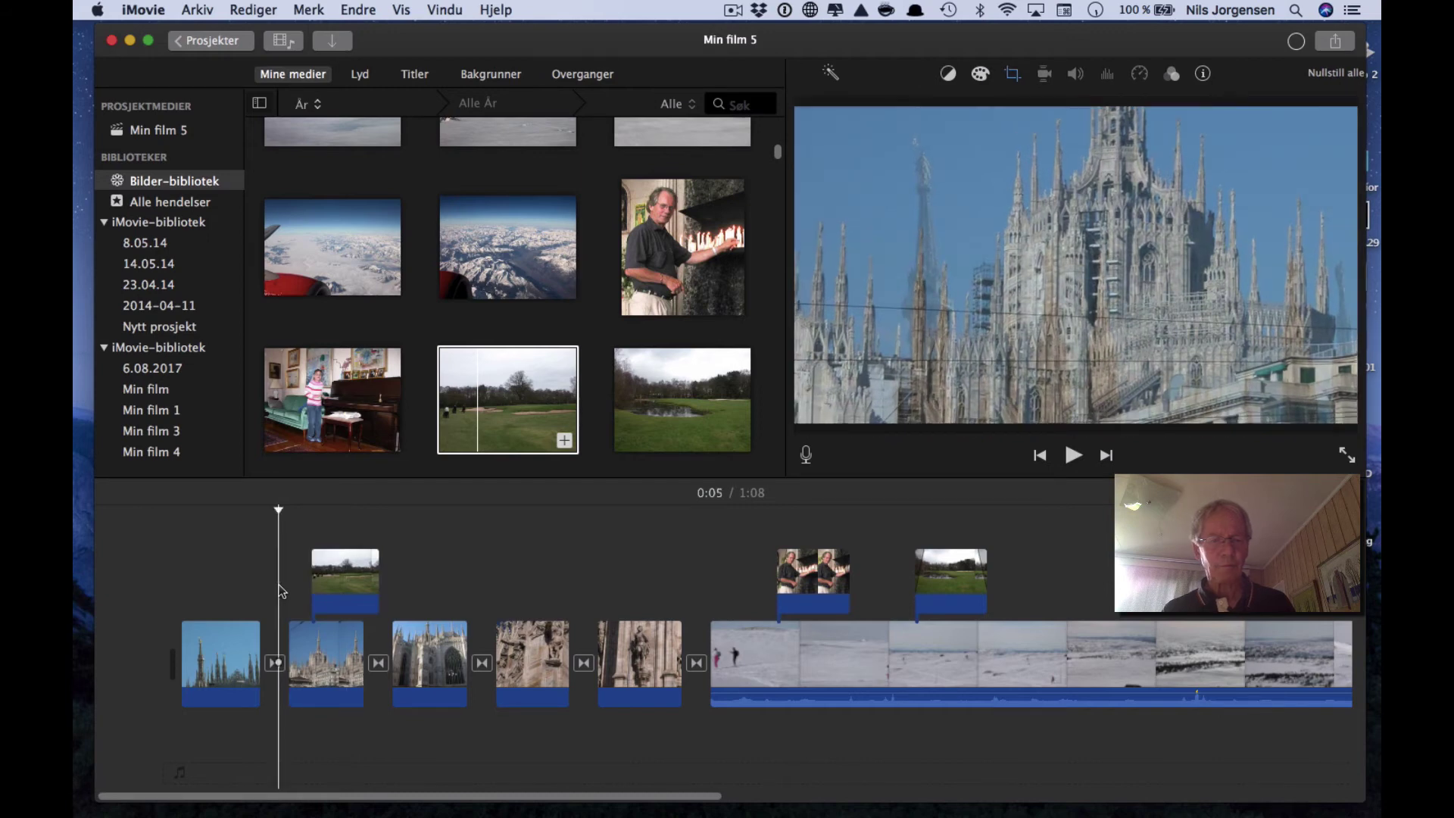
key("space")
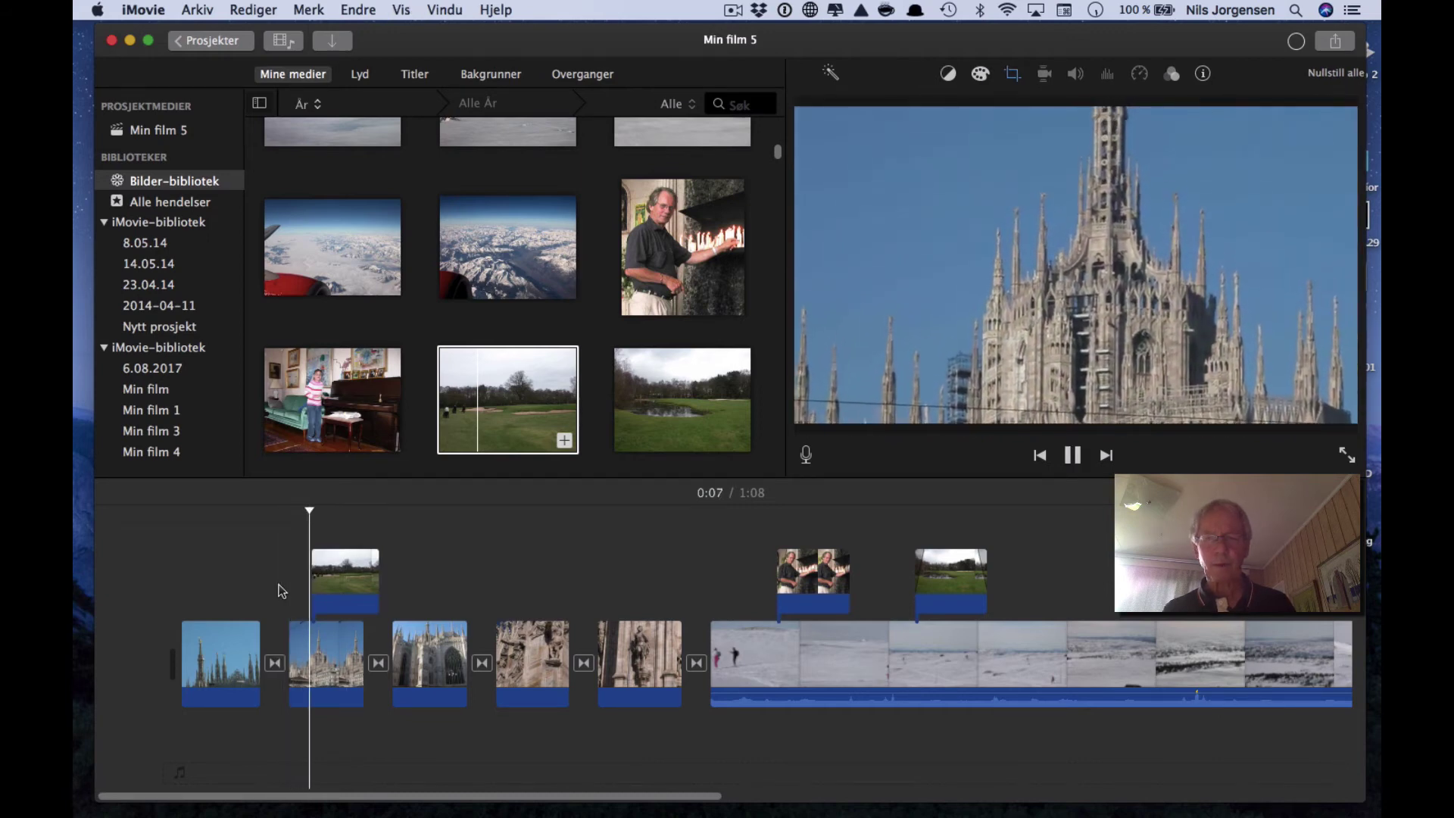
key("space")
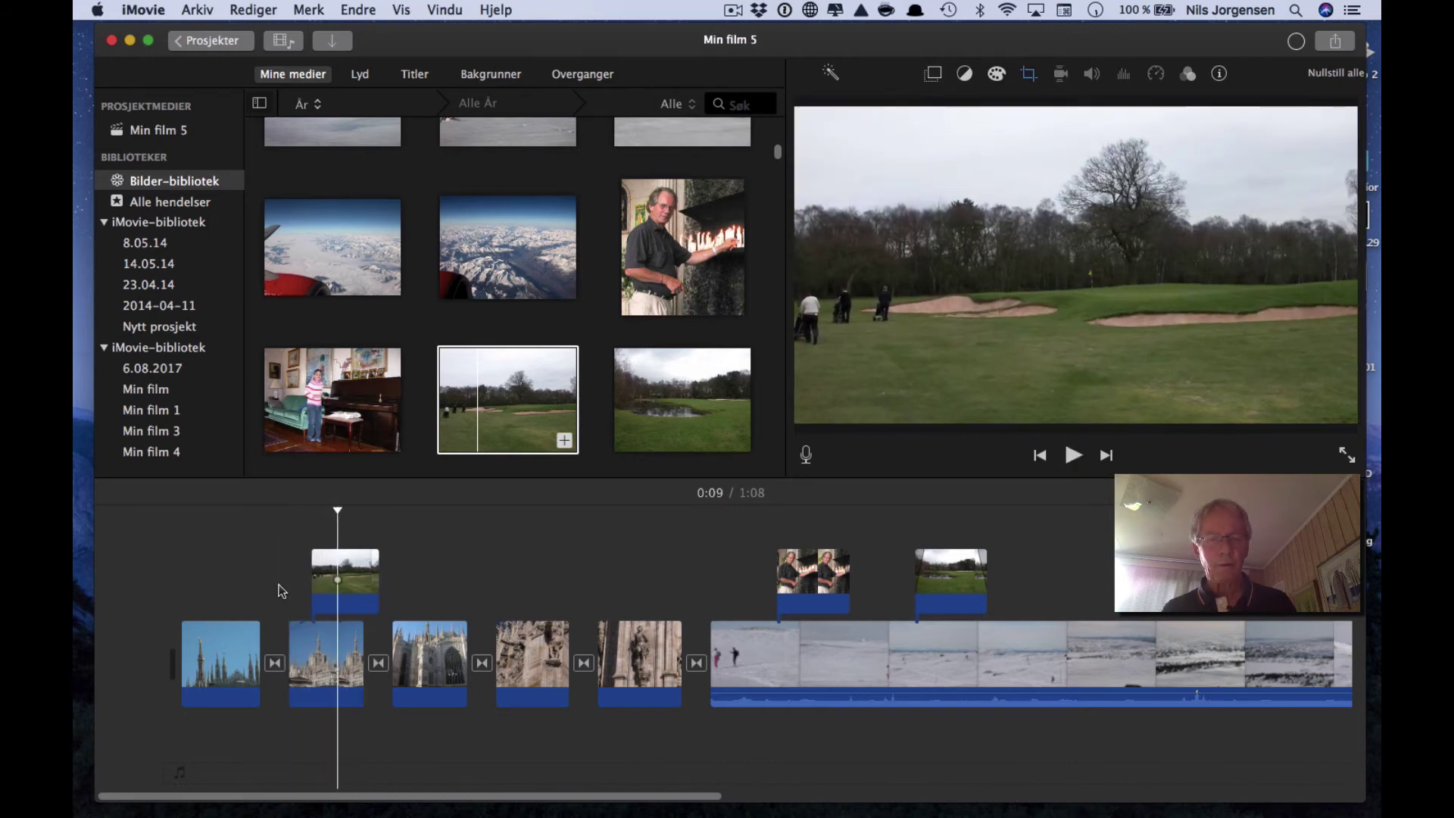
Set the golfers photo overlay to Bilde i bilde, enlarge its inset slightly, and preview the start of the film.
left_click(333, 651)
left_click(343, 596)
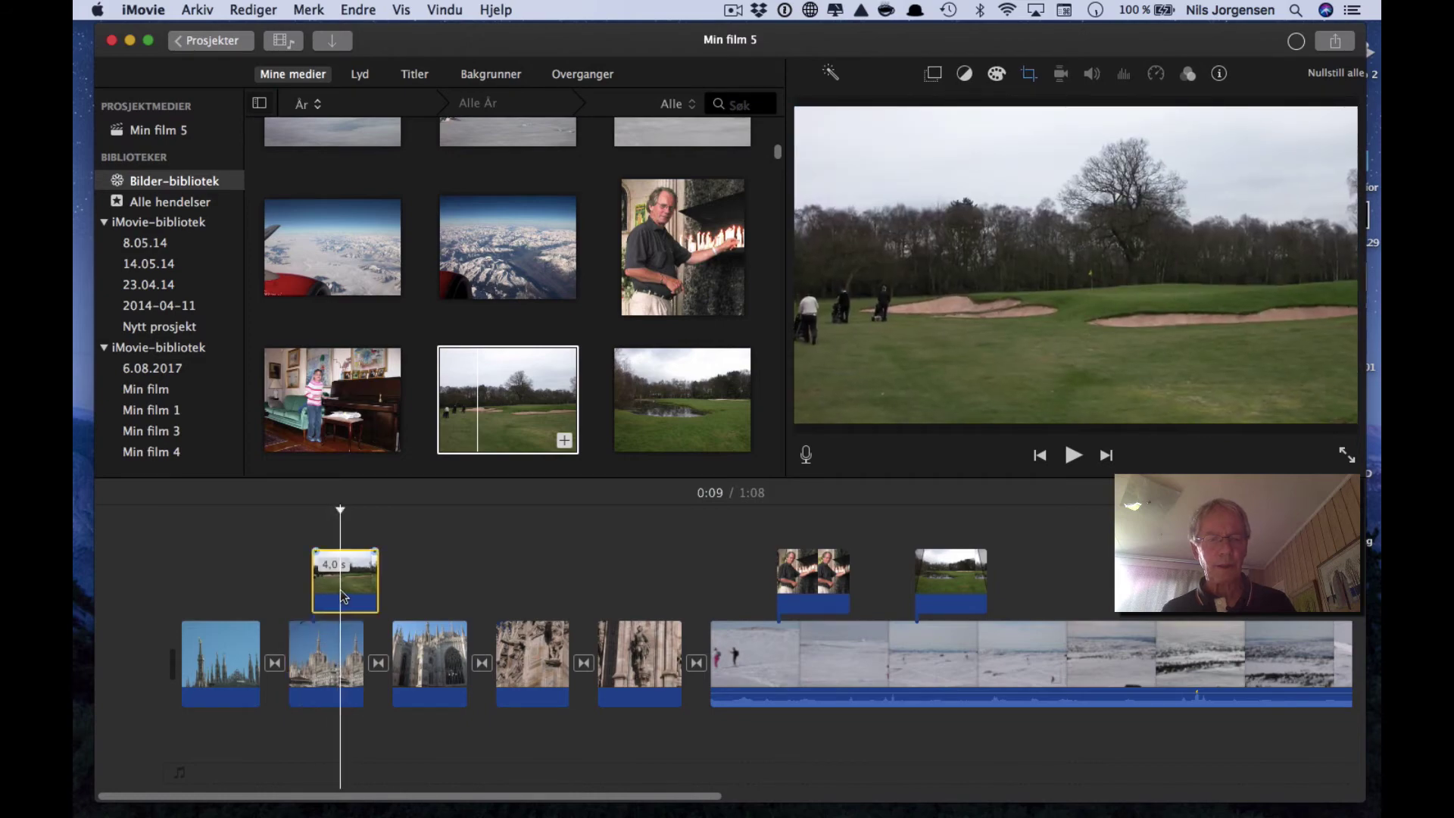
left_click(934, 74)
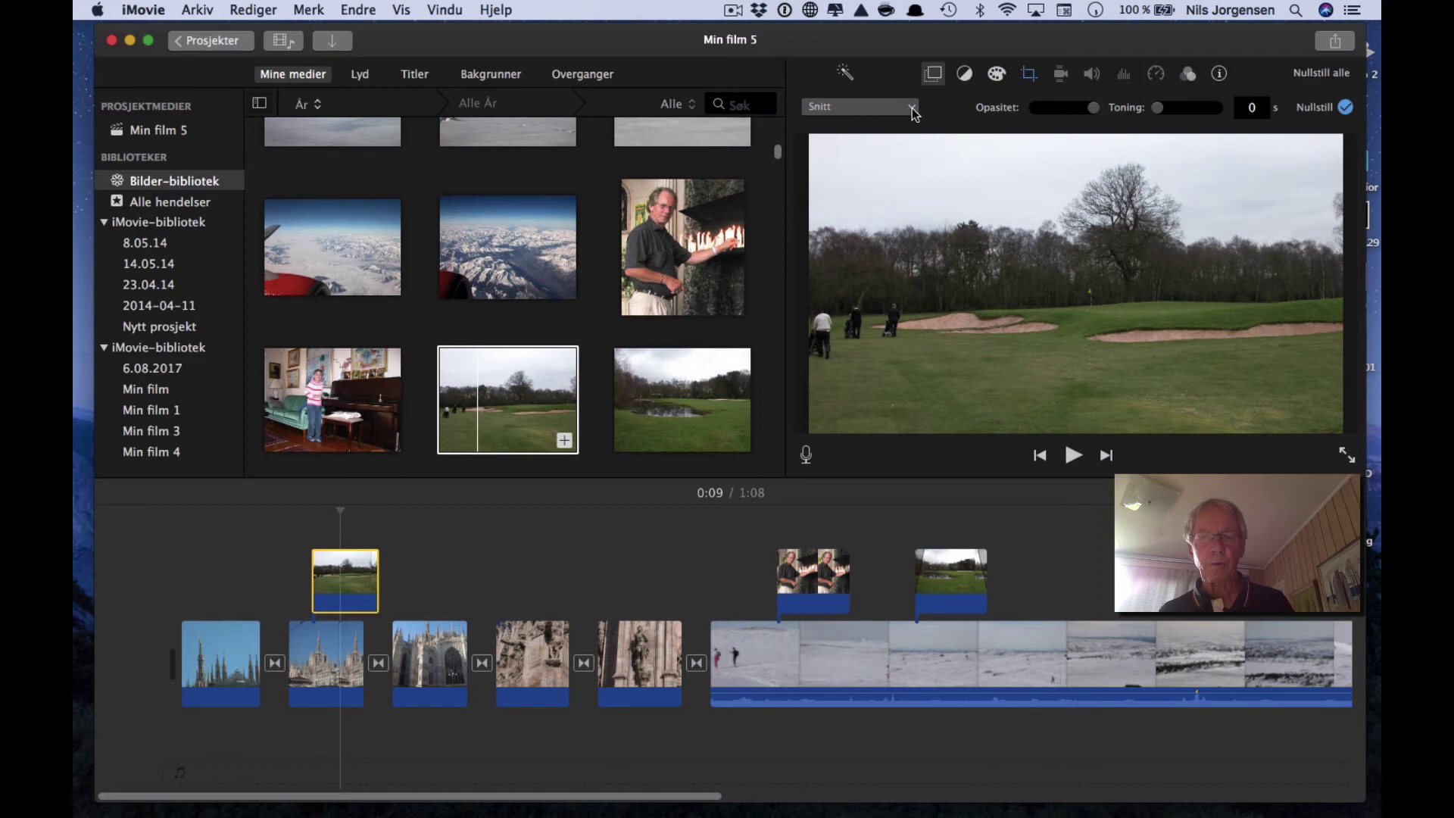
left_click(913, 107)
left_click(898, 173)
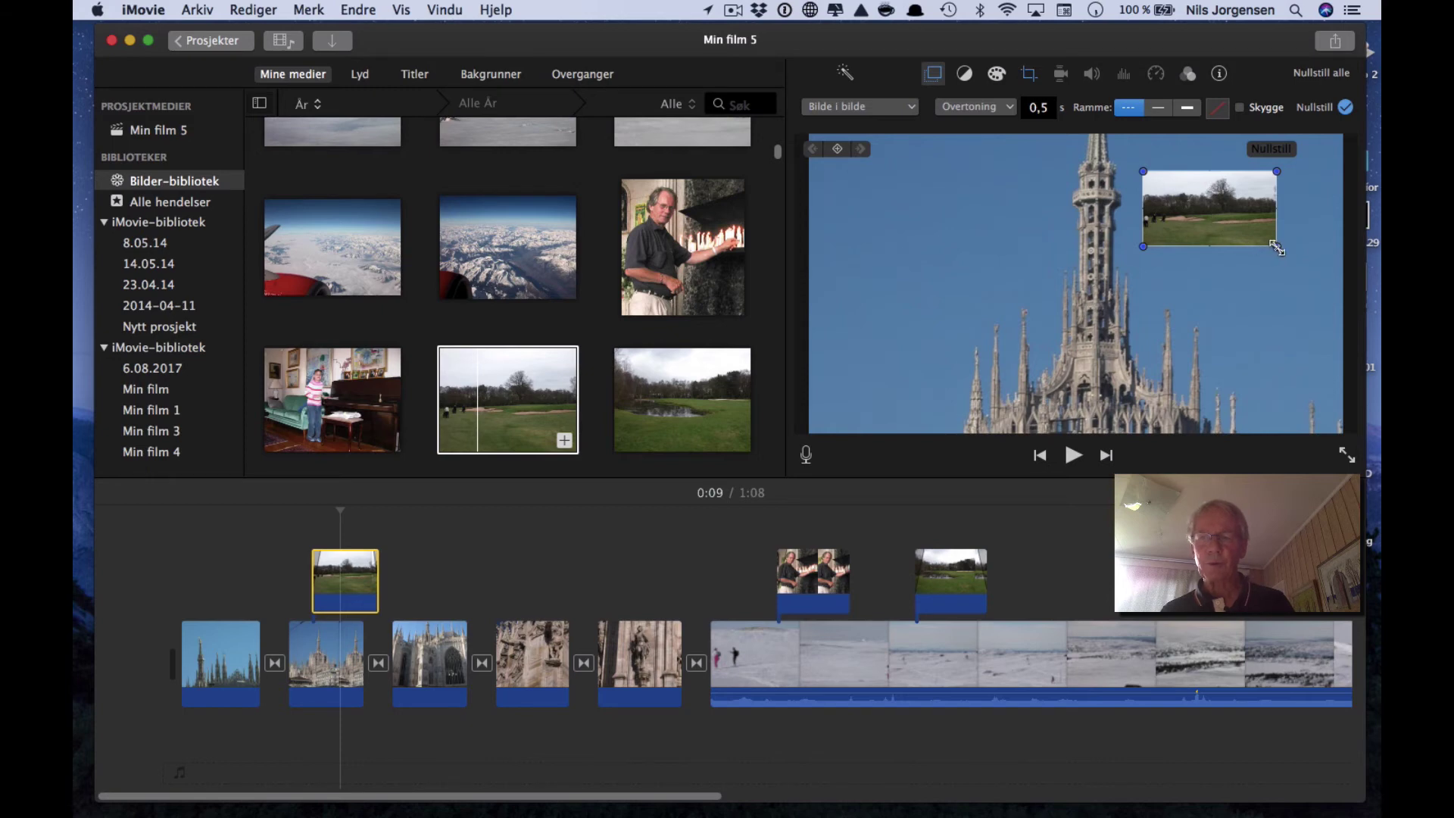
left_click_drag(1277, 248, 1320, 265)
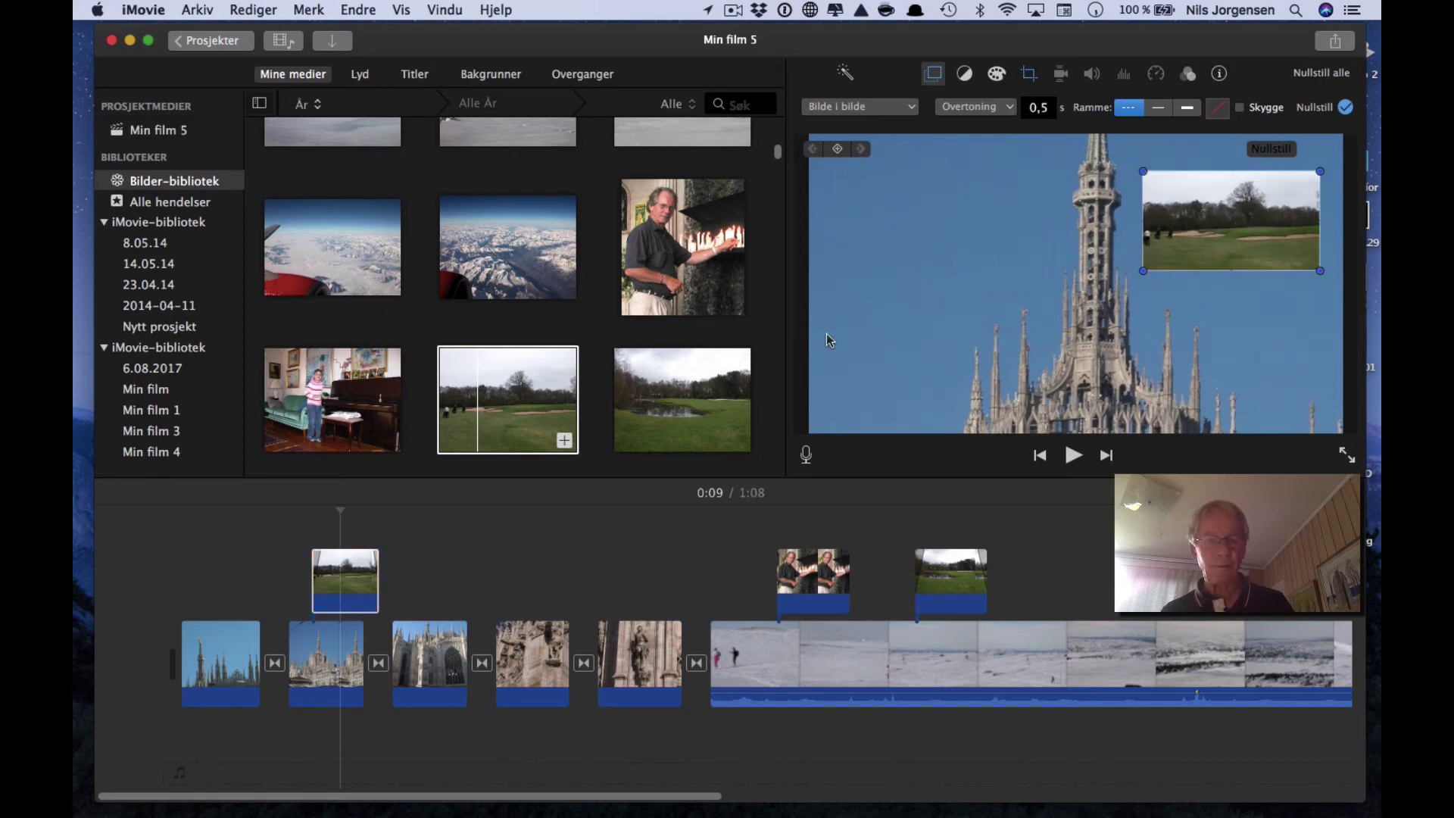
left_click(203, 540)
left_click(272, 575)
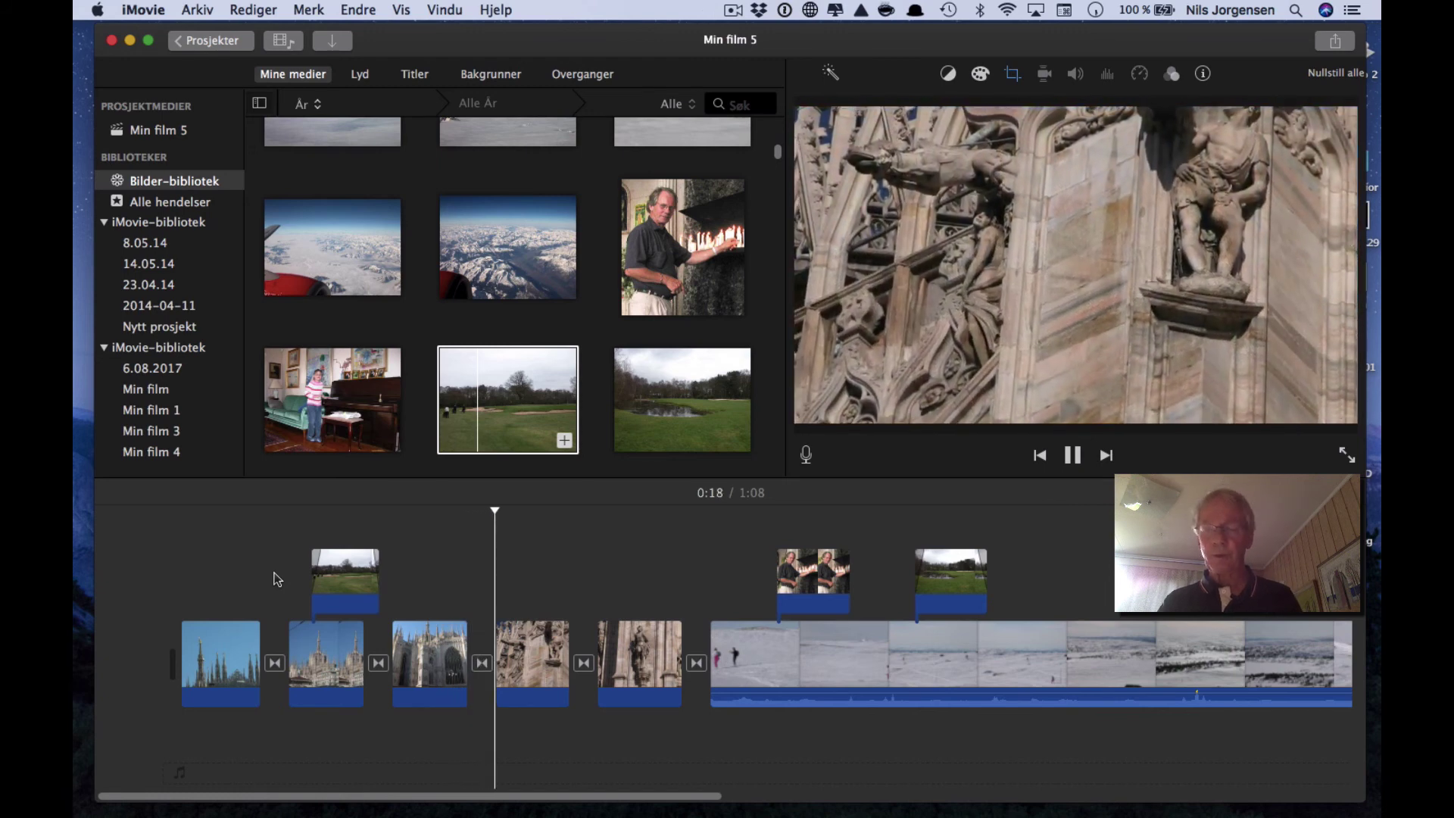
key("space")
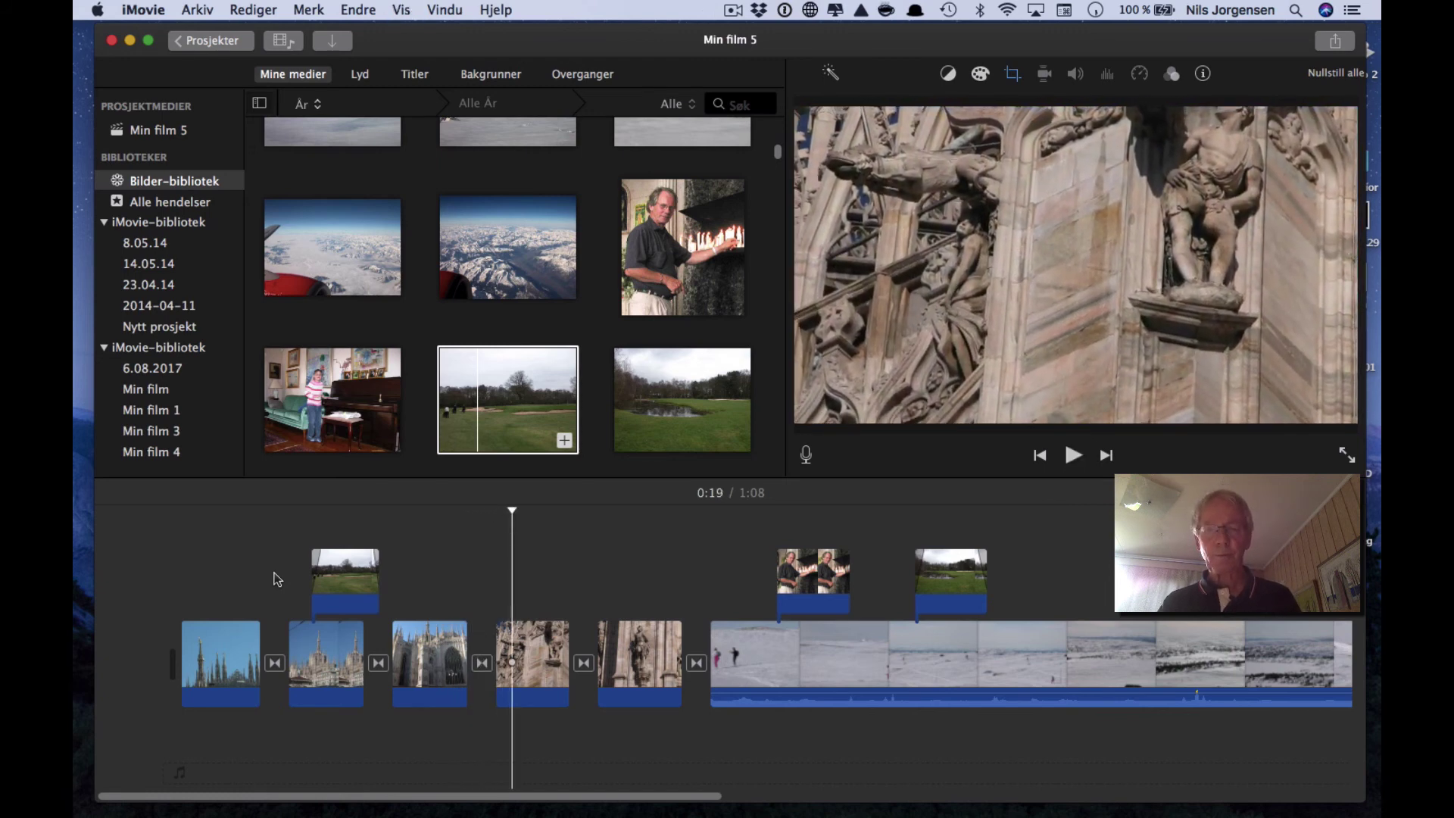